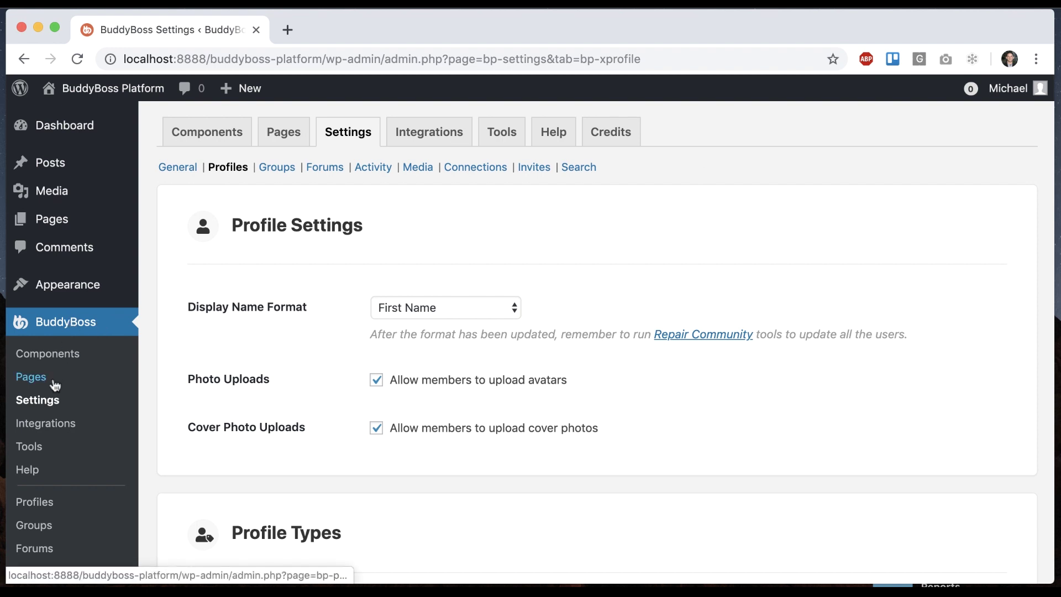
- Reload the Profile Settings page and keep Display Name Format at First Name
{"action": "left_click", "coordinate": [228, 168]}
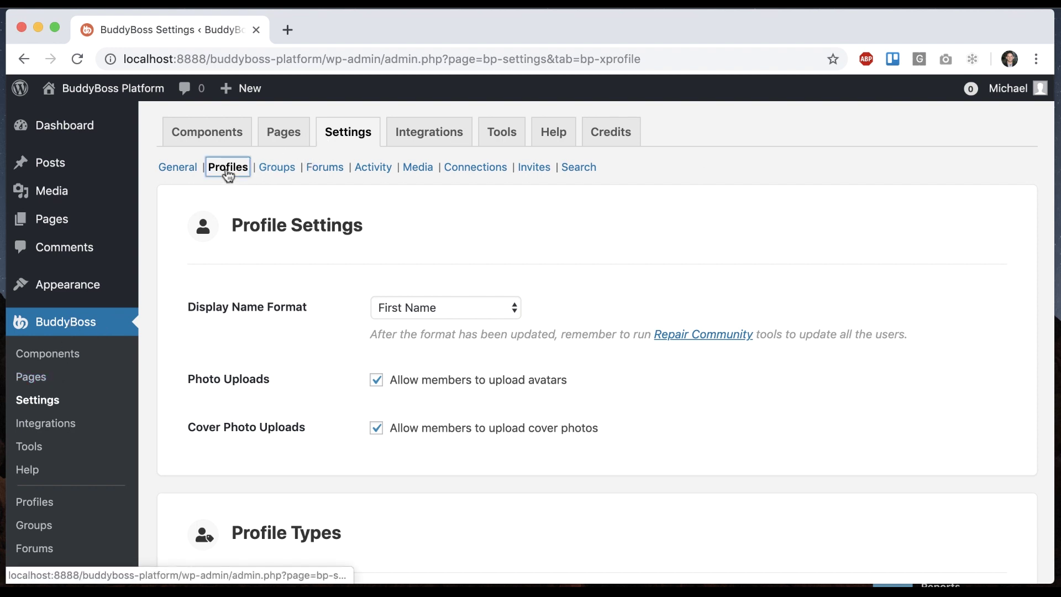
{"action": "scroll", "coordinate": [519, 234], "scroll_direction": "down", "scroll_amount": 2}
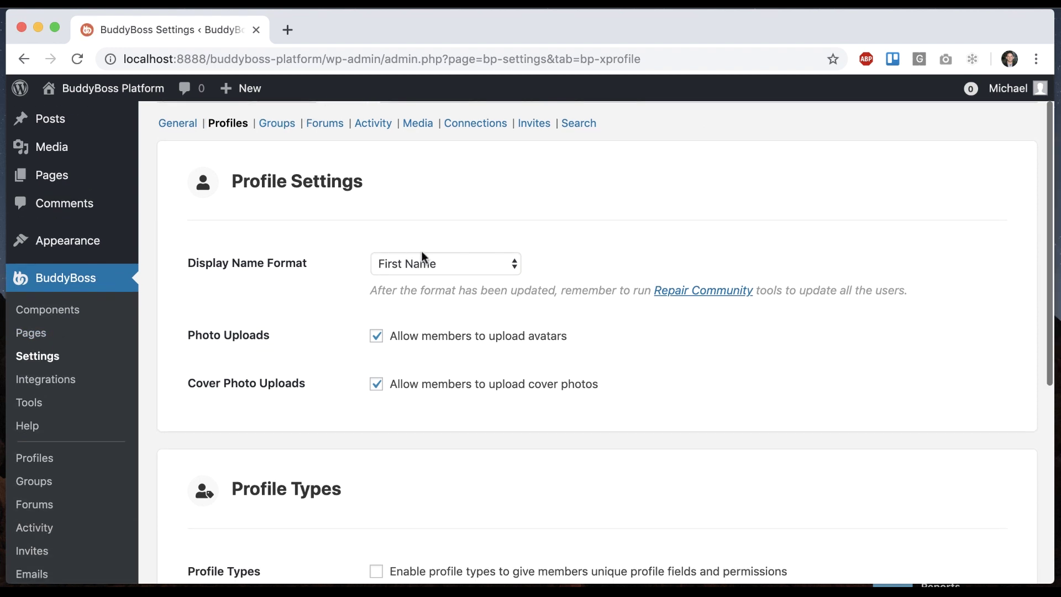
{"action": "left_click", "coordinate": [461, 268]}
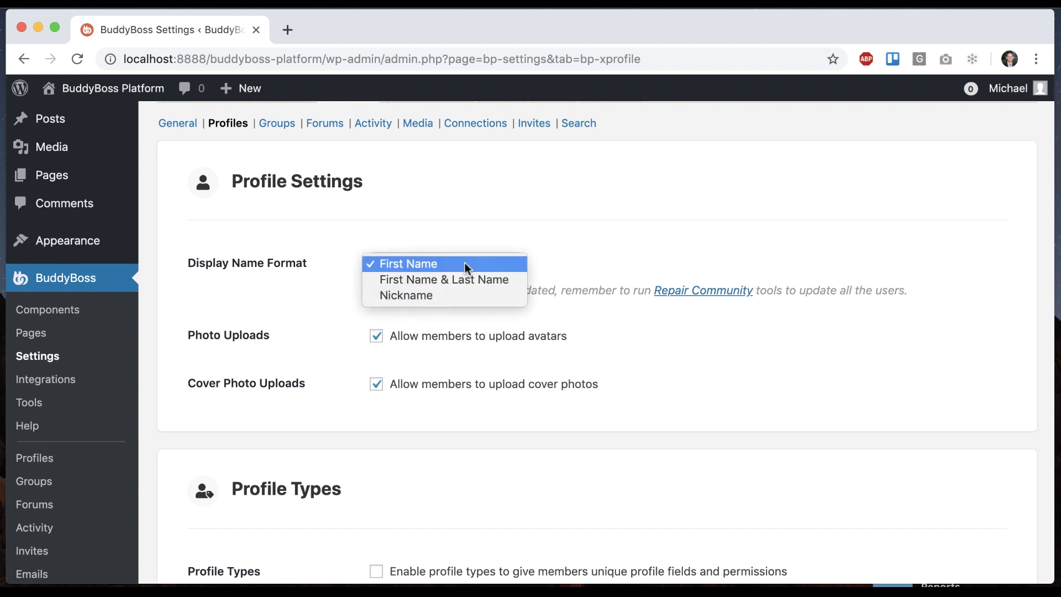
{"action": "left_click", "coordinate": [489, 260]}
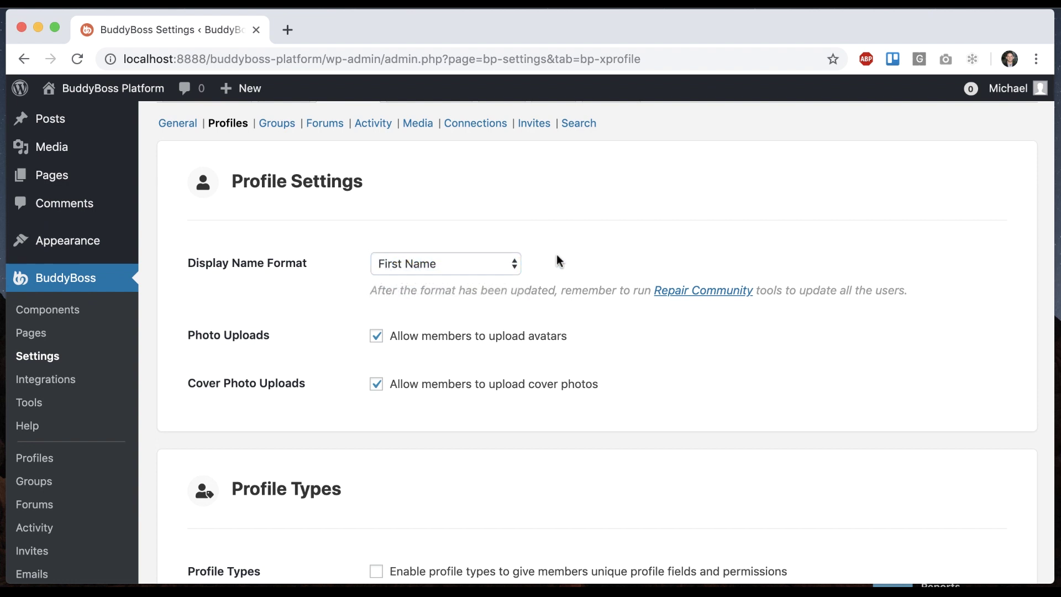
{"action": "scroll", "coordinate": [290, 340], "scroll_direction": "down", "scroll_amount": 1}
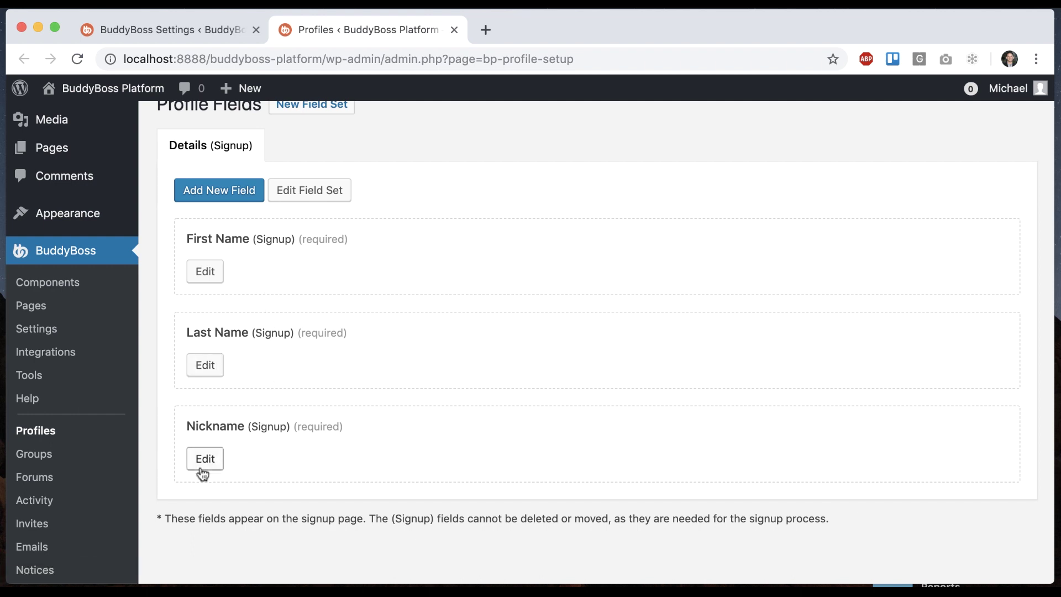
{"action": "scroll", "coordinate": [201, 468], "scroll_direction": "down", "scroll_amount": 5}
- Open the admin user's profile editor to check its name fields
{"action": "left_click", "coordinate": [90, 476]}
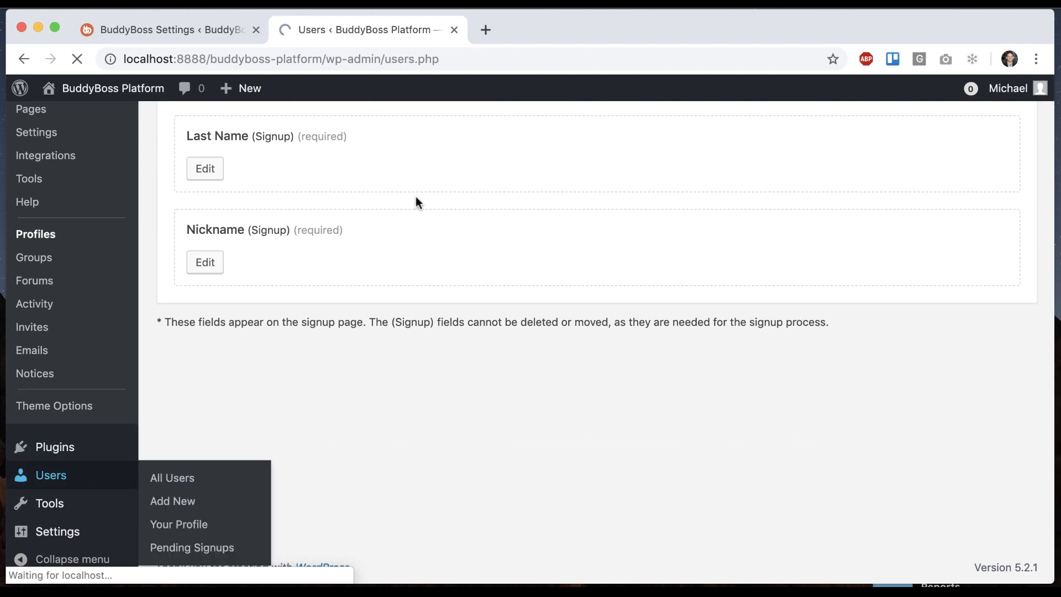
{"action": "left_click", "coordinate": [238, 268]}
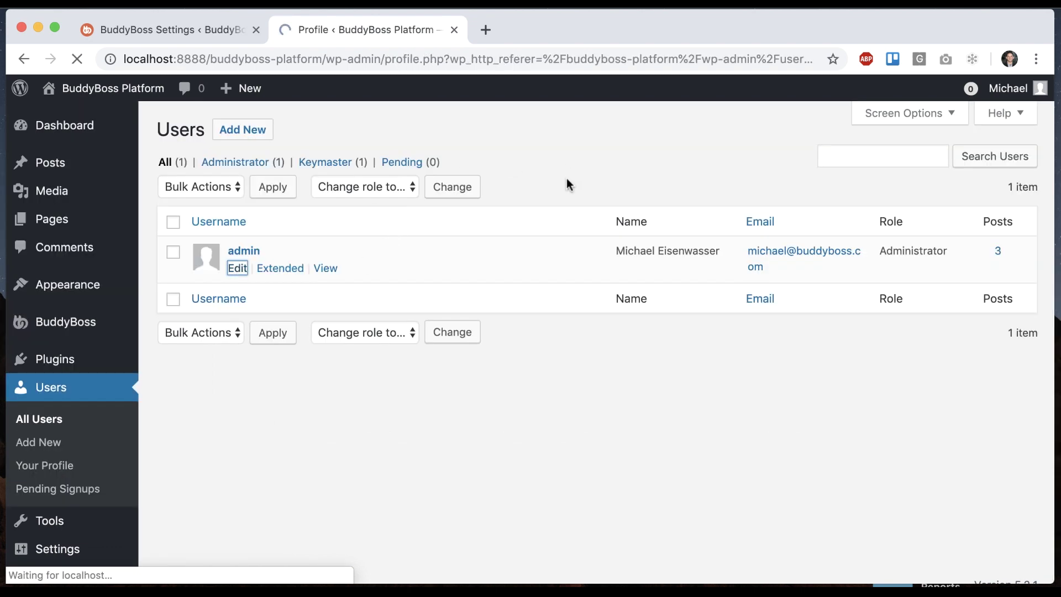
{"action": "scroll", "coordinate": [484, 264], "scroll_direction": "down", "scroll_amount": 8}
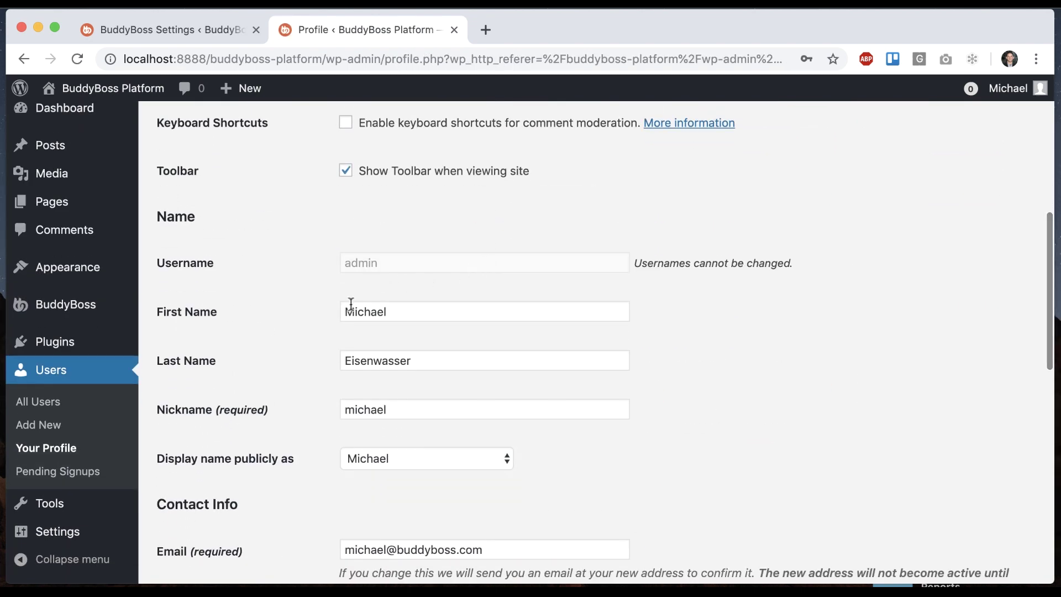
- Go back twice to the Profile Fields list showing First Name, Last Name and Nickname
{"action": "left_click", "coordinate": [23, 59]}
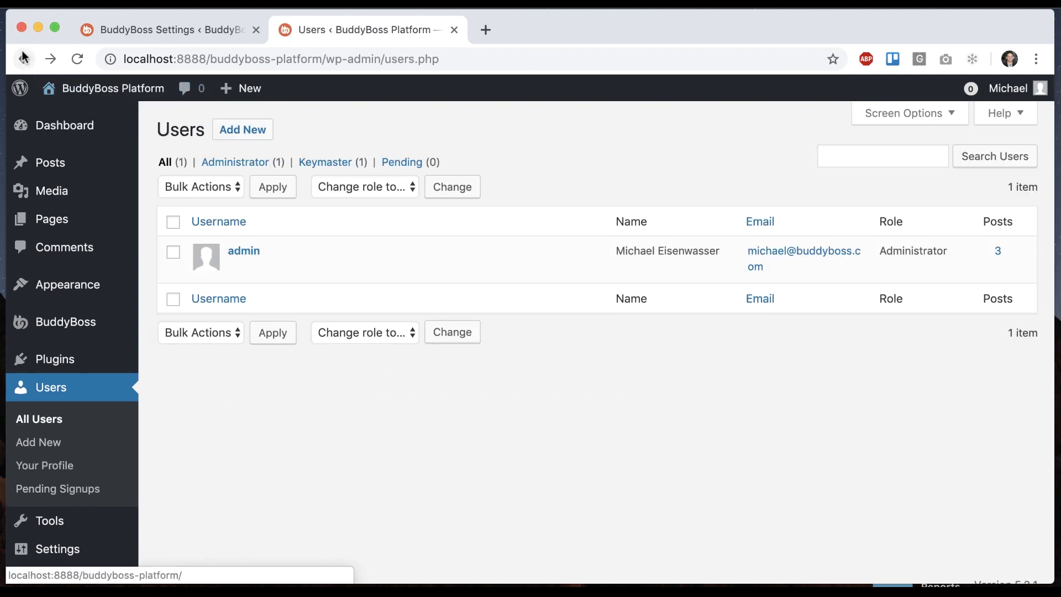
{"action": "left_click", "coordinate": [24, 59]}
{"action": "scroll", "coordinate": [253, 277], "scroll_direction": "up", "scroll_amount": 5}
{"action": "scroll", "coordinate": [230, 433], "scroll_direction": "down", "scroll_amount": 2}
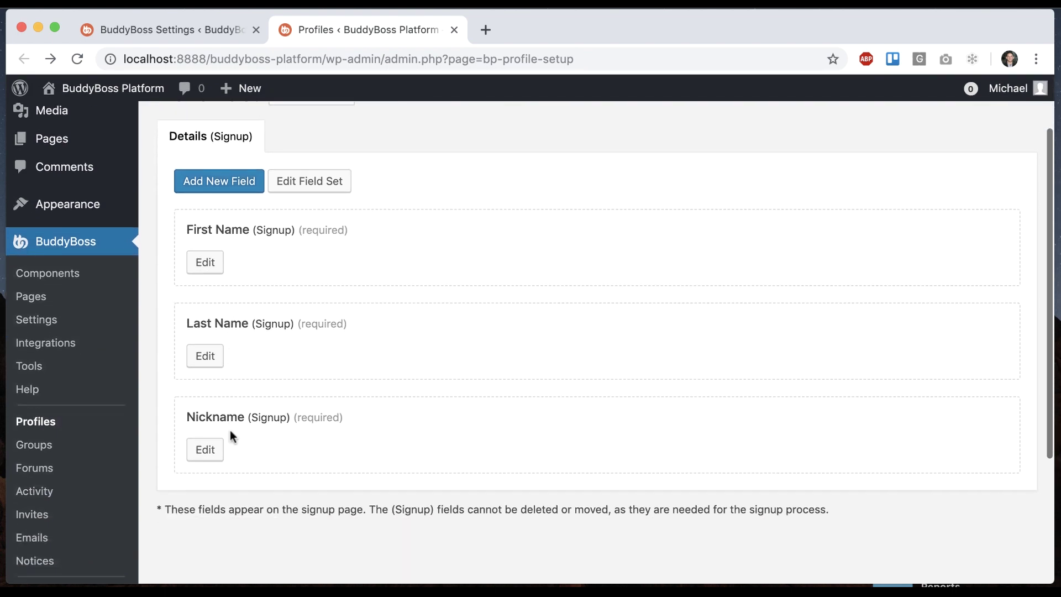
{"action": "scroll", "coordinate": [161, 544], "scroll_direction": "down", "scroll_amount": 3}
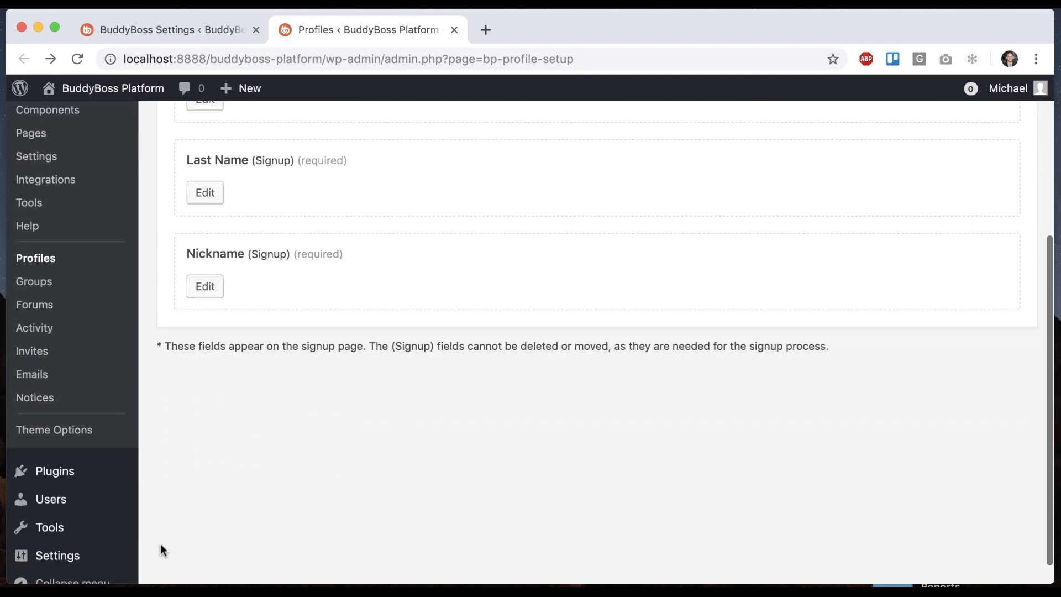
{"action": "scroll", "coordinate": [171, 458], "scroll_direction": "up", "scroll_amount": 3}
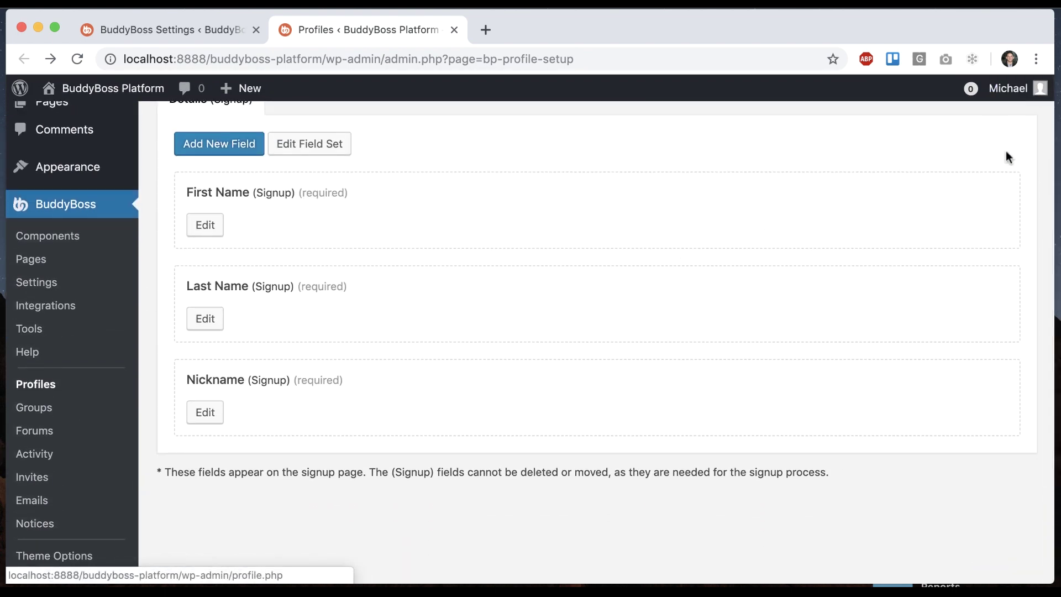
{"action": "scroll", "coordinate": [492, 211], "scroll_direction": "up", "scroll_amount": 1}
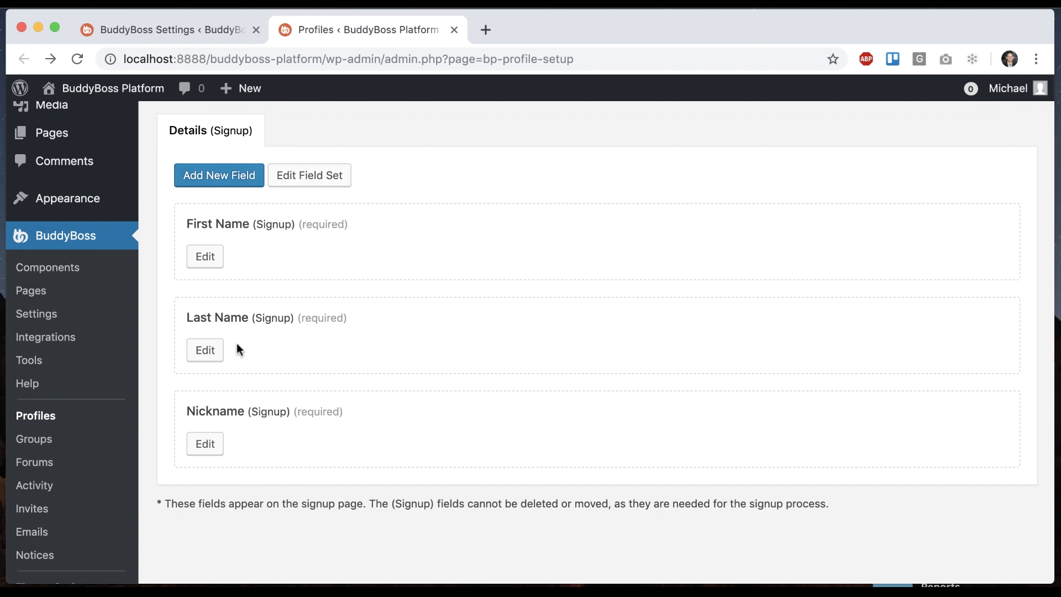
{"action": "left_click", "coordinate": [197, 28]}
- Keep First Name as the display format and view the admin member's front-end Timeline
{"action": "left_click", "coordinate": [390, 253]}
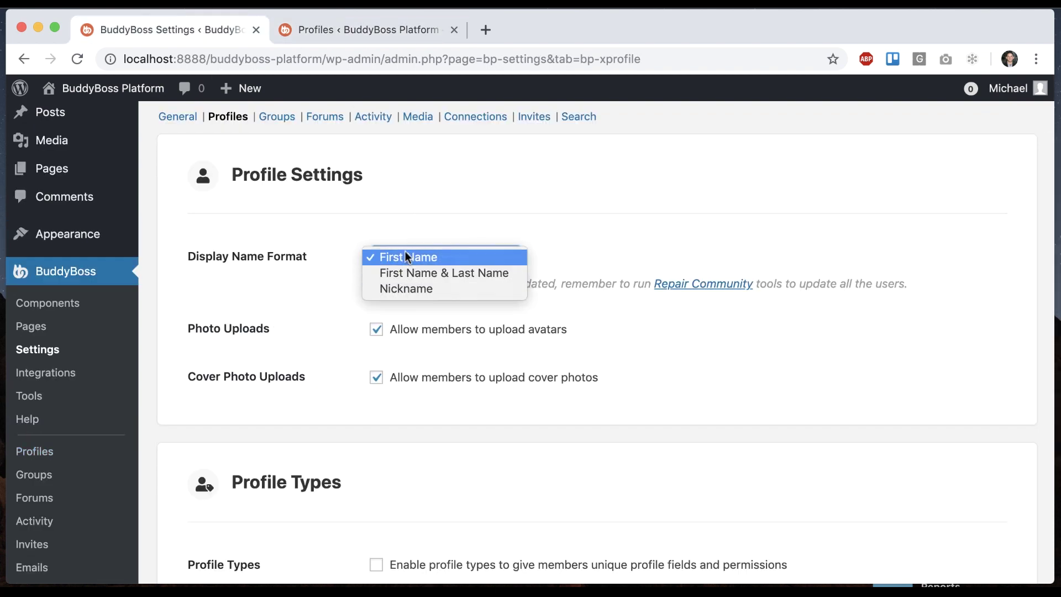
{"action": "left_click", "coordinate": [410, 182]}
{"action": "left_click", "coordinate": [362, 25]}
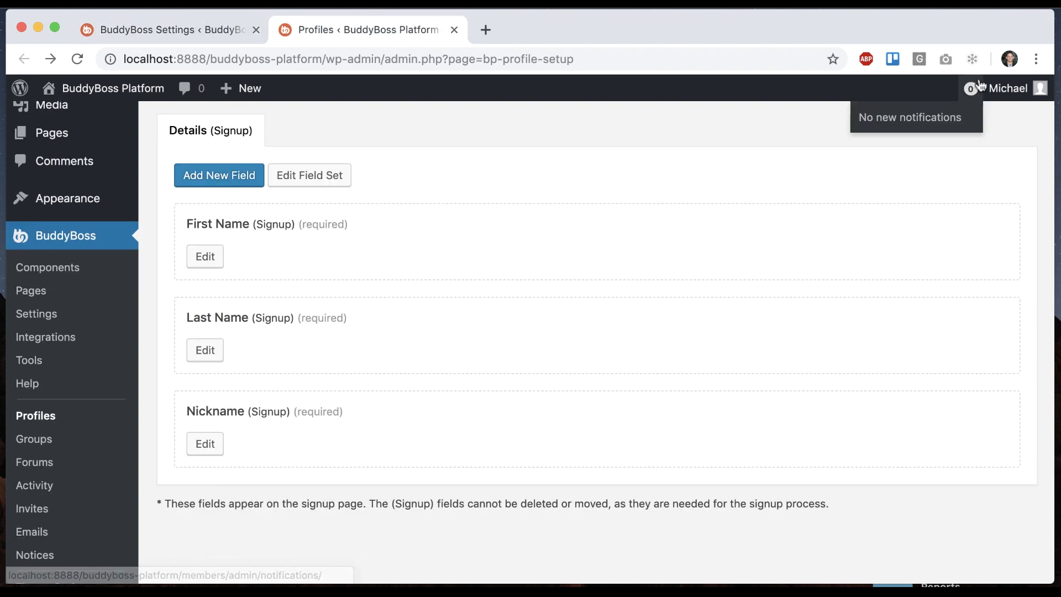
{"action": "mouse_move", "coordinate": [1011, 88]}
{"action": "mouse_move", "coordinate": [885, 229]}
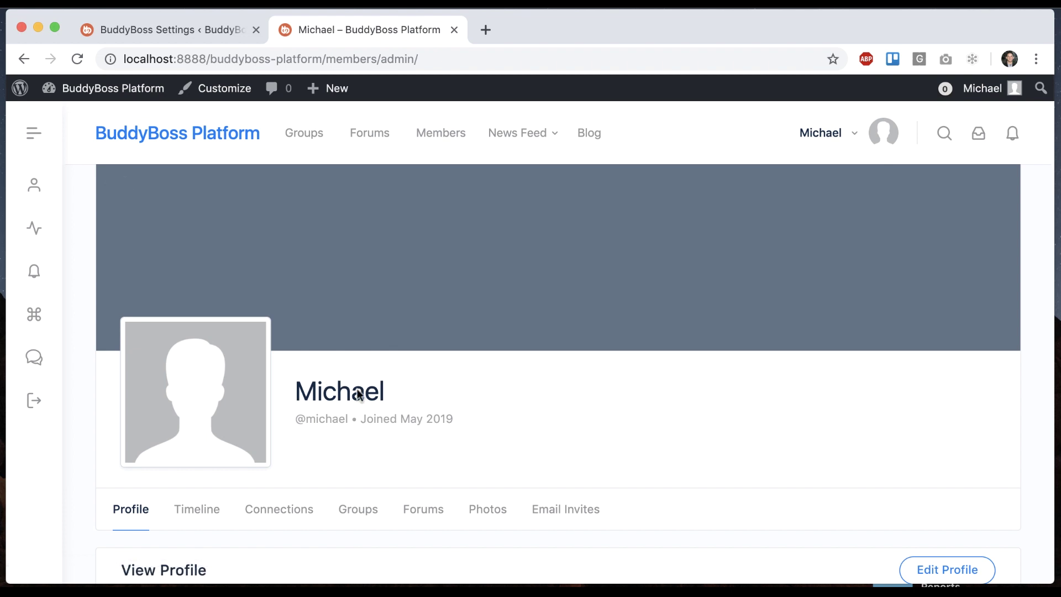
{"action": "left_click", "coordinate": [202, 512]}
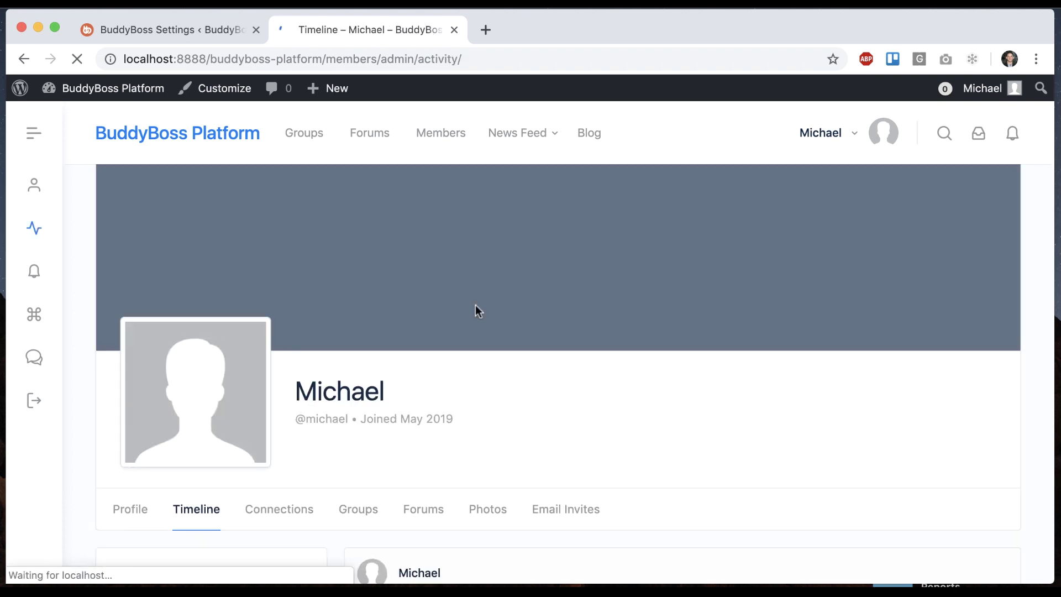
{"action": "scroll", "coordinate": [475, 310], "scroll_direction": "down", "scroll_amount": 5}
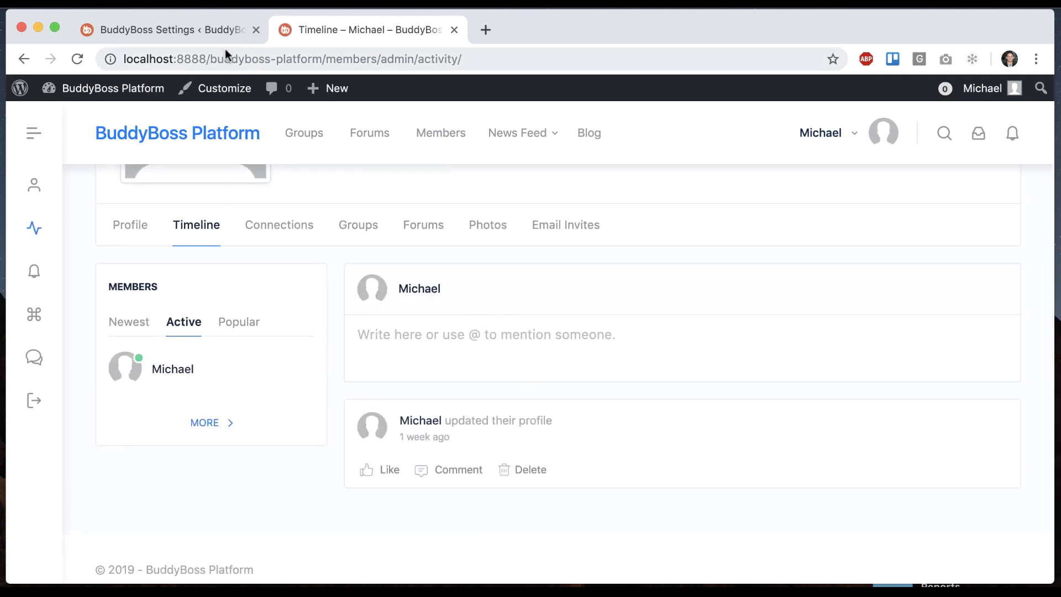
{"action": "left_click", "coordinate": [210, 19]}
- Save Display Name Format as First Name & Last Name and reload the Timeline
{"action": "left_click", "coordinate": [433, 257]}
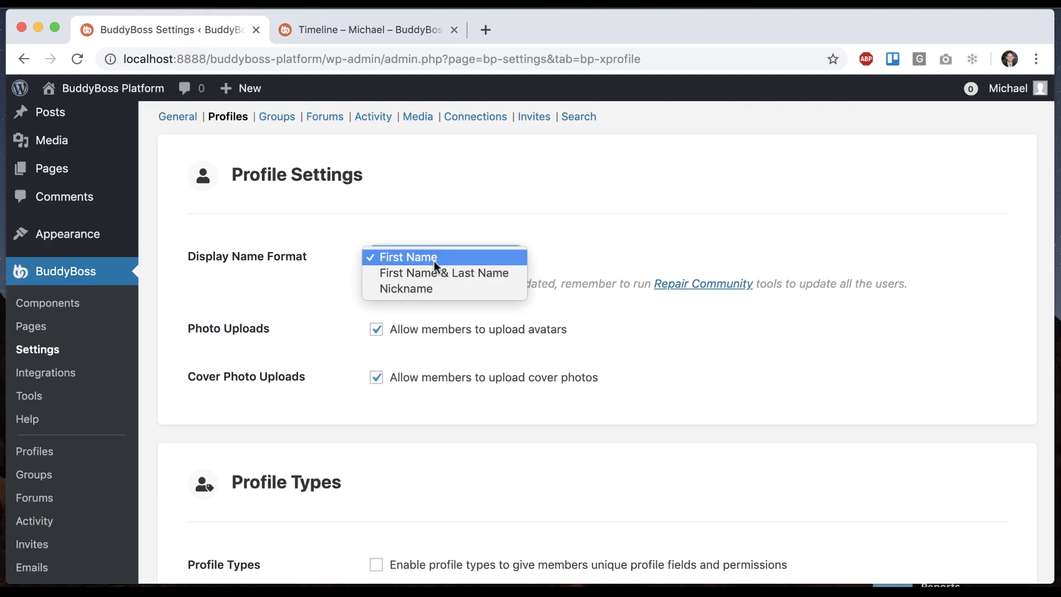
{"action": "left_click", "coordinate": [383, 273]}
{"action": "scroll", "coordinate": [339, 290], "scroll_direction": "down", "scroll_amount": 10}
{"action": "left_click", "coordinate": [195, 495]}
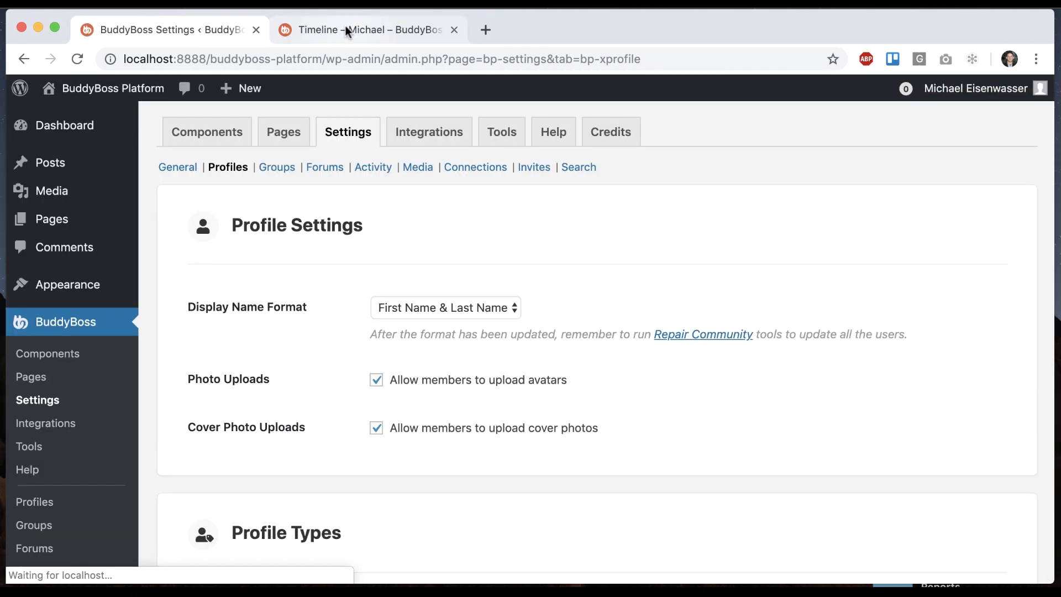
{"action": "left_click", "coordinate": [345, 29]}
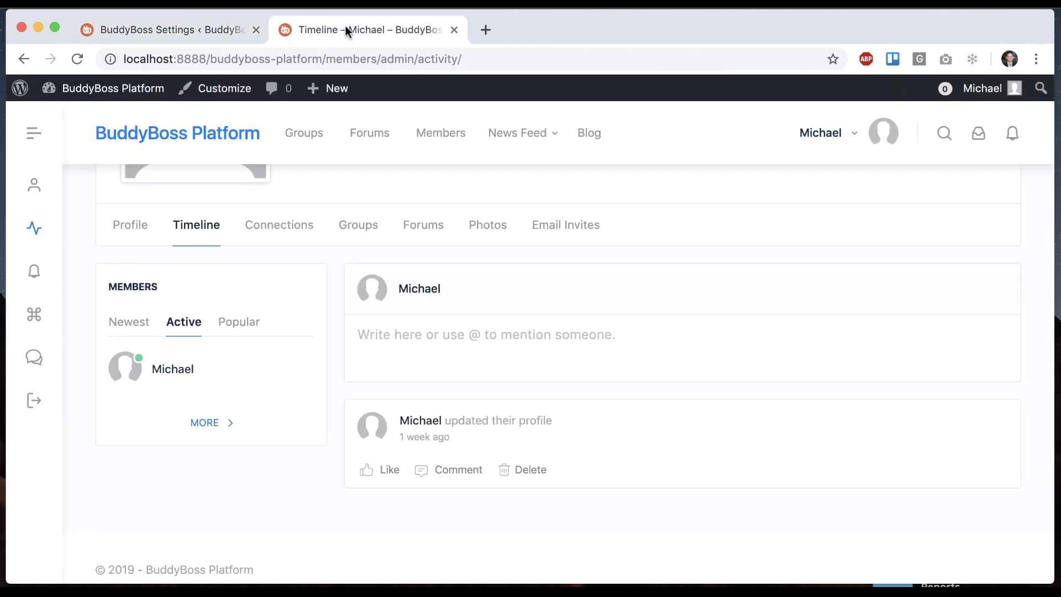
{"action": "left_click", "coordinate": [426, 232]}
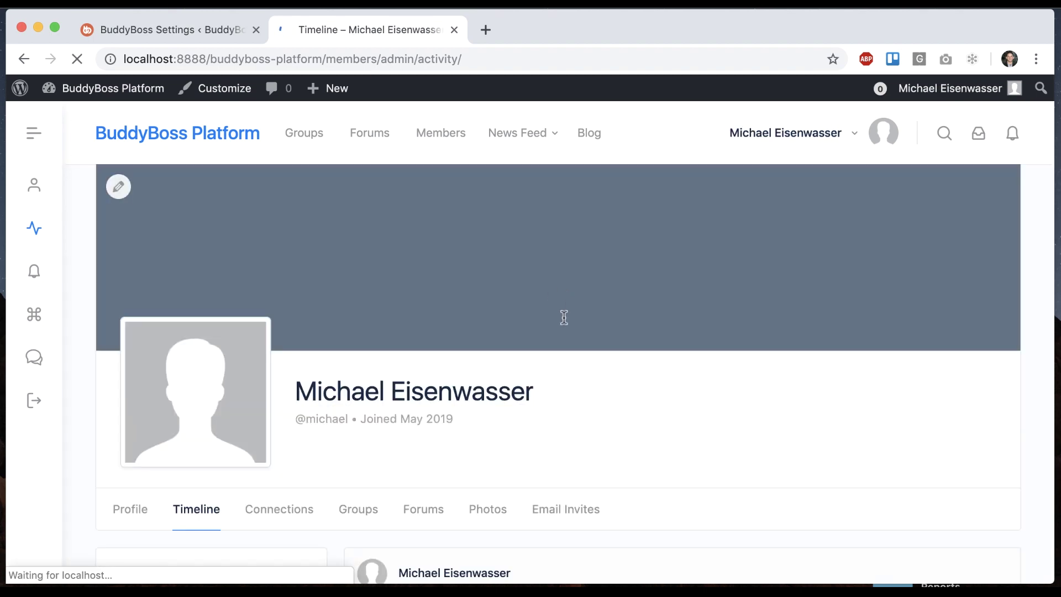
{"action": "scroll", "coordinate": [455, 276], "scroll_direction": "up", "scroll_amount": 3}
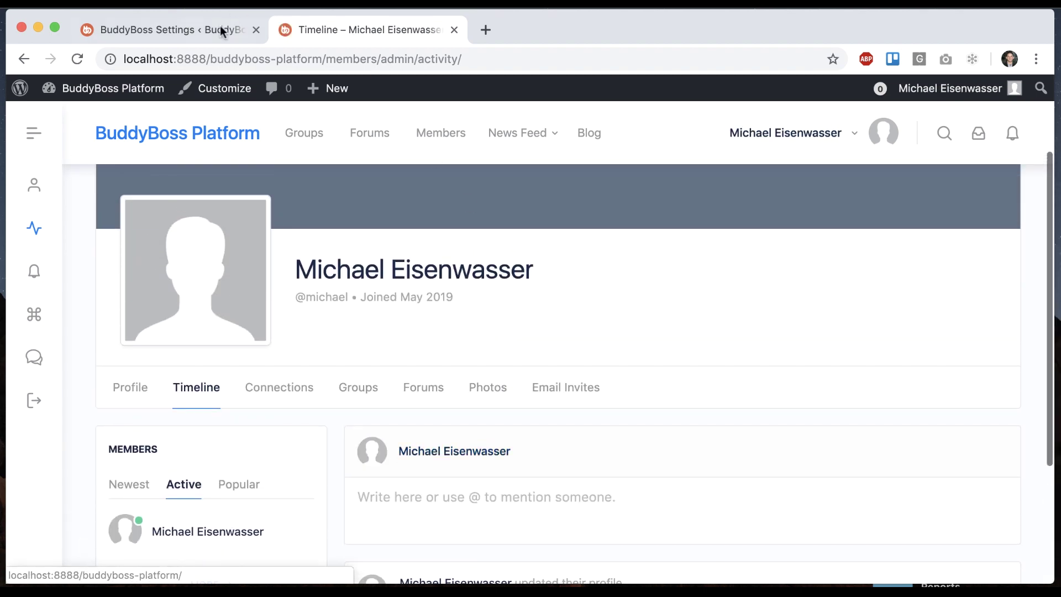
- Save Display Name Format as Nickname and reload the Timeline to show the nickname
{"action": "left_click", "coordinate": [224, 29]}
{"action": "left_click", "coordinate": [404, 308]}
{"action": "left_click", "coordinate": [402, 324]}
{"action": "scroll", "coordinate": [359, 340], "scroll_direction": "down", "scroll_amount": 10}
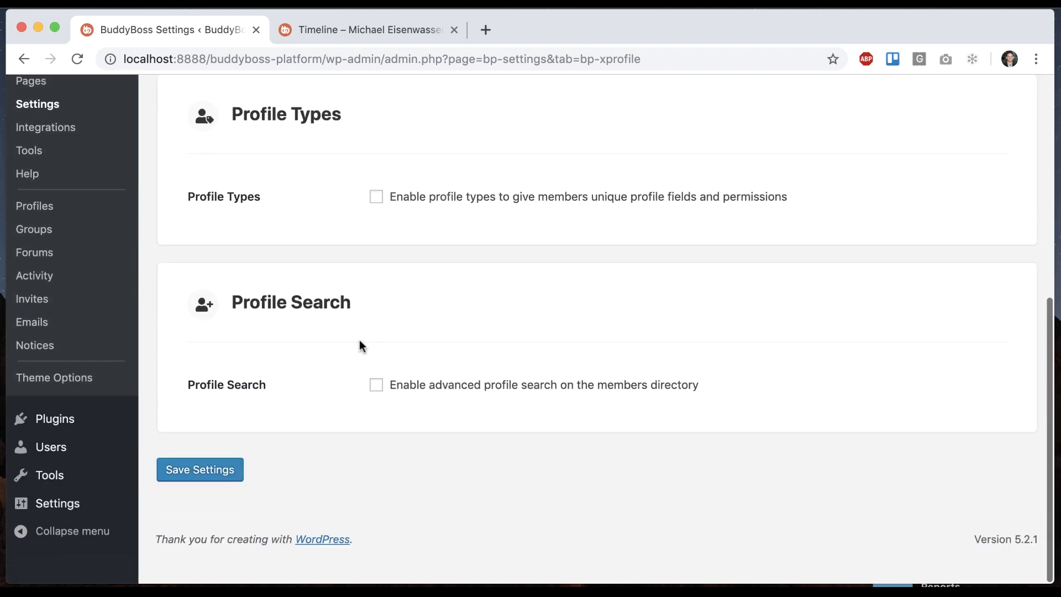
{"action": "left_click", "coordinate": [183, 491]}
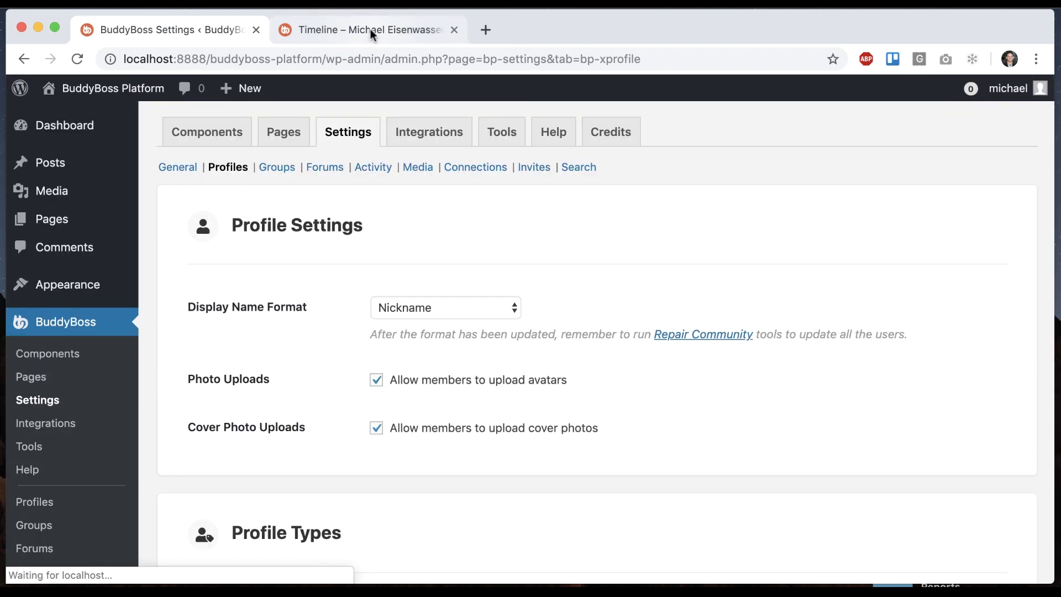
{"action": "left_click", "coordinate": [370, 28]}
{"action": "key", "text": "super+r"}
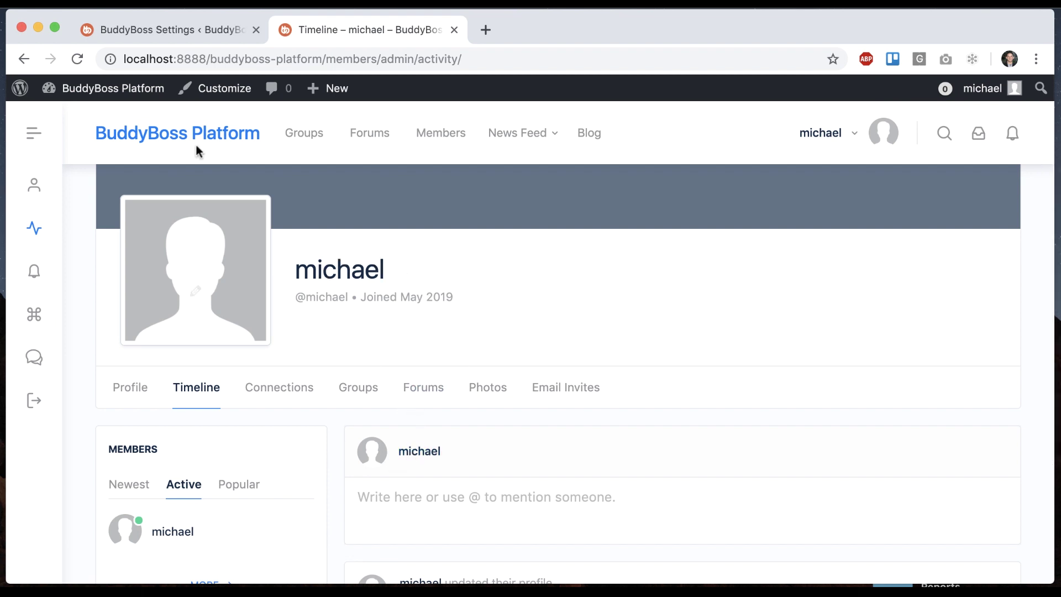
{"action": "left_click", "coordinate": [166, 30]}
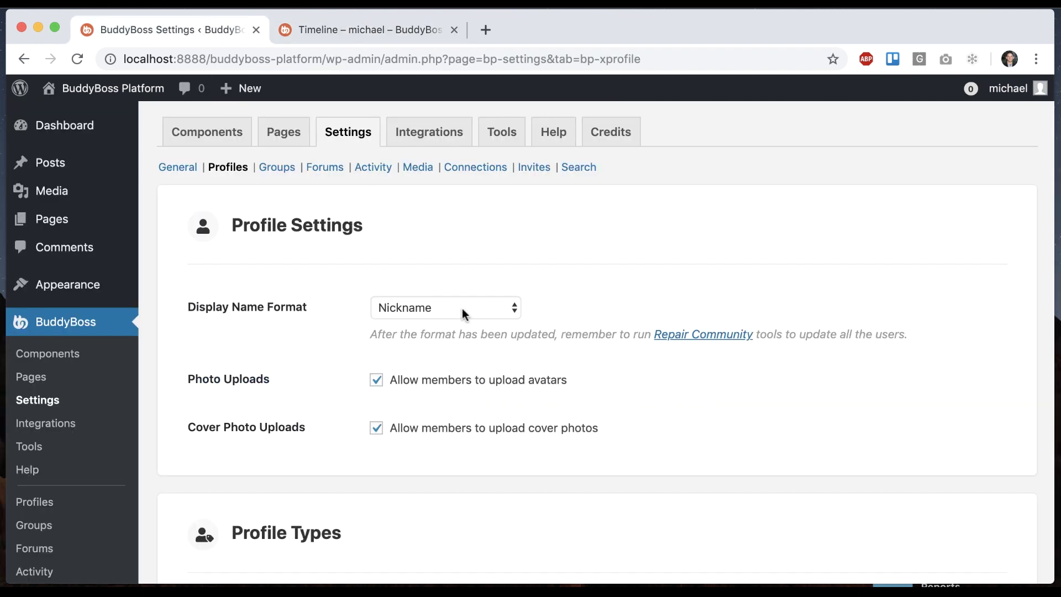
{"action": "left_click", "coordinate": [350, 22]}
- Open the Profile Fields list and the Last Name field editor
{"action": "left_click", "coordinate": [206, 35]}
{"action": "scroll", "coordinate": [111, 473], "scroll_direction": "down", "scroll_amount": 3}
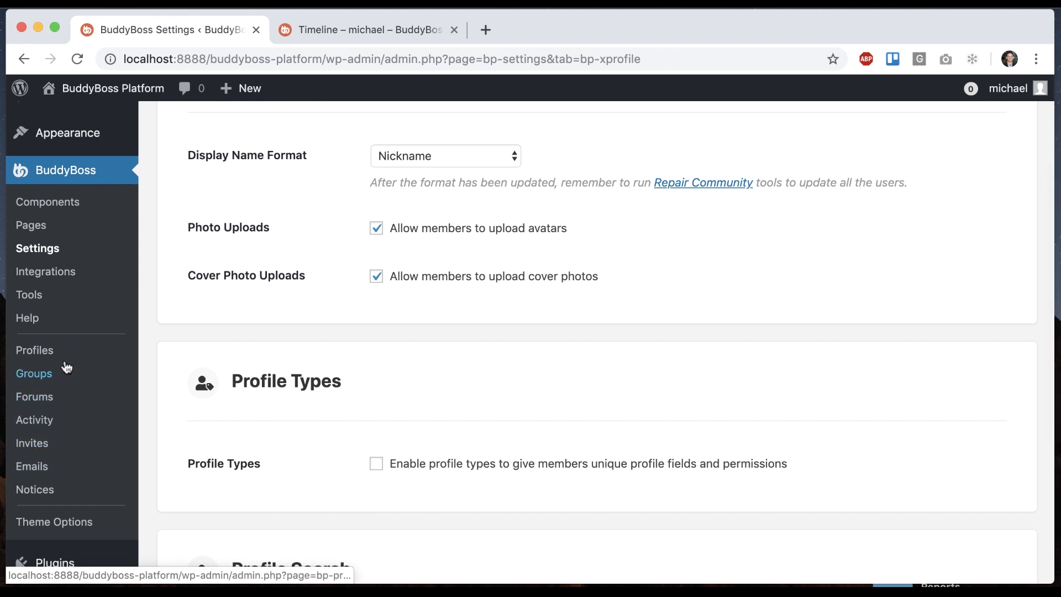
{"action": "left_click", "coordinate": [60, 347]}
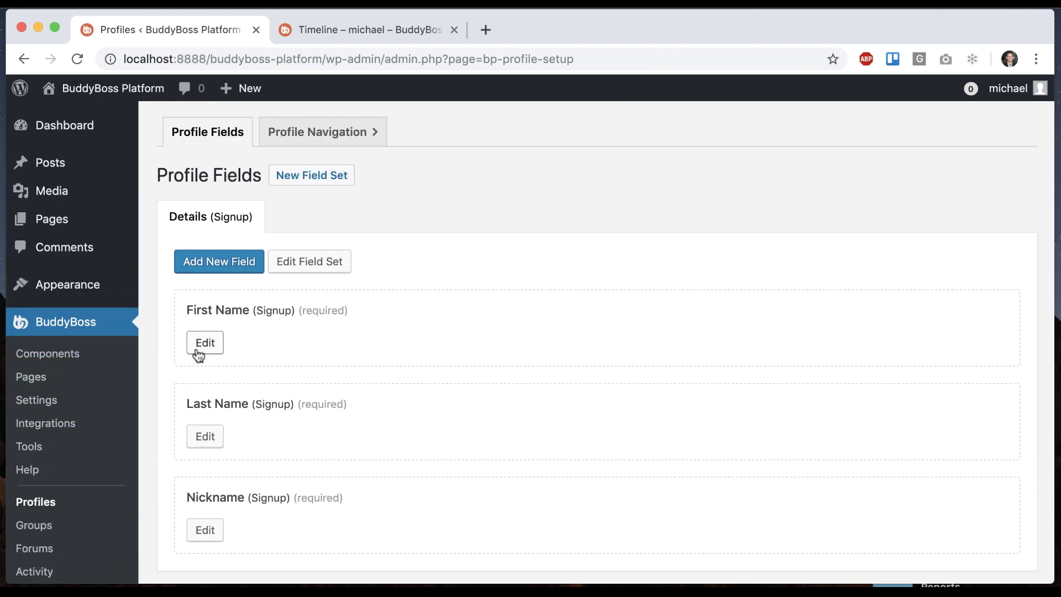
{"action": "left_click", "coordinate": [200, 434]}
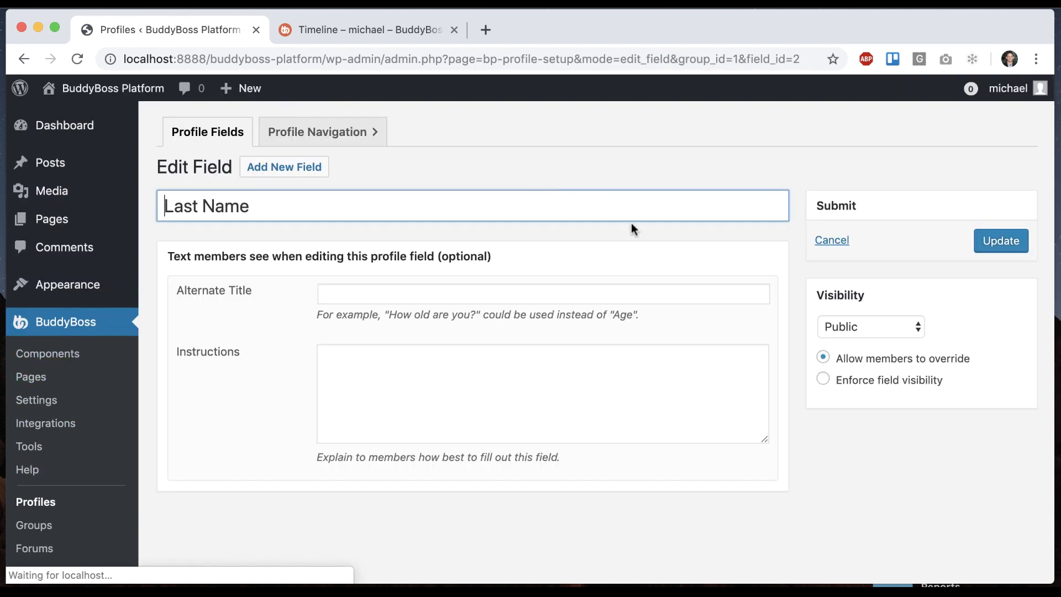
- Switch Last Name visibility to Only Me and back to Public, leaving it unsaved
{"action": "left_click", "coordinate": [847, 319]}
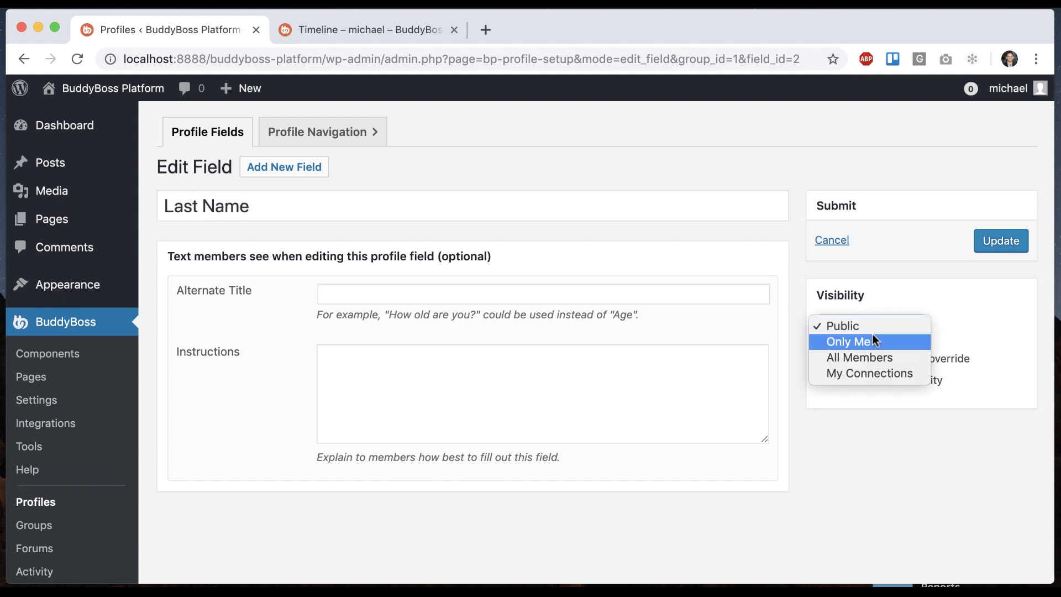
{"action": "left_click", "coordinate": [874, 337]}
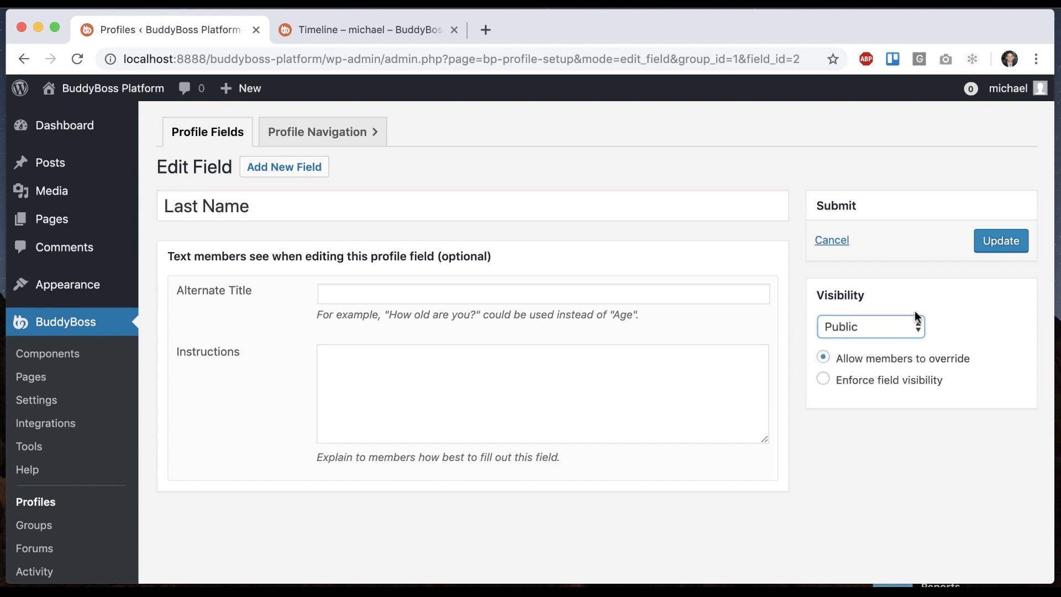
{"action": "left_click", "coordinate": [864, 329]}
{"action": "left_click", "coordinate": [867, 311]}
{"action": "left_click", "coordinate": [23, 58]}
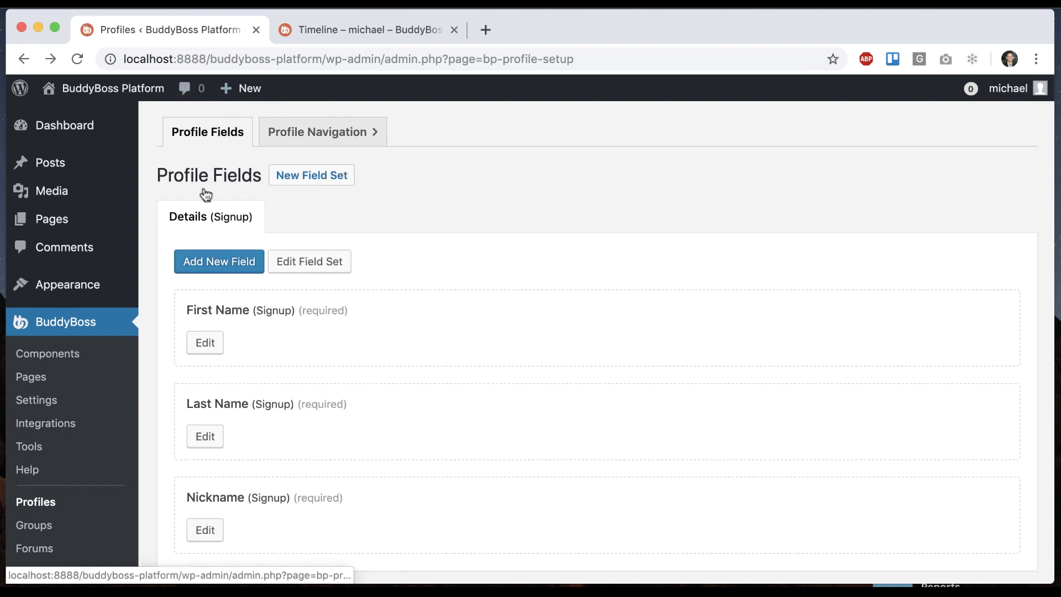
{"action": "left_click", "coordinate": [48, 400]}
- Save Display Name Format as First Name & Last Name and reload the member Timeline
{"action": "left_click", "coordinate": [227, 167]}
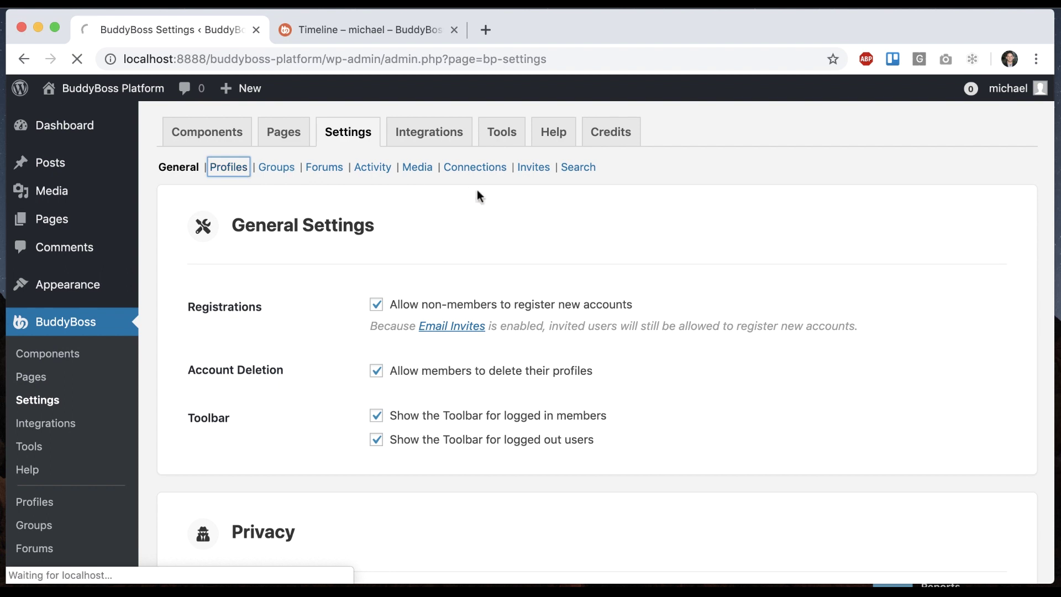
{"action": "left_click", "coordinate": [429, 304]}
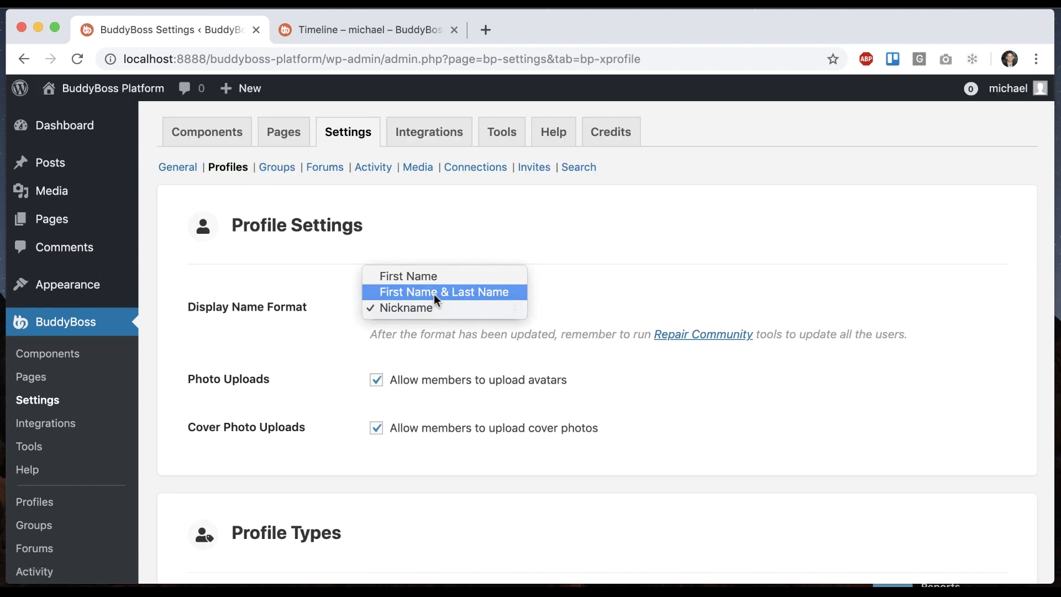
{"action": "left_click", "coordinate": [433, 293]}
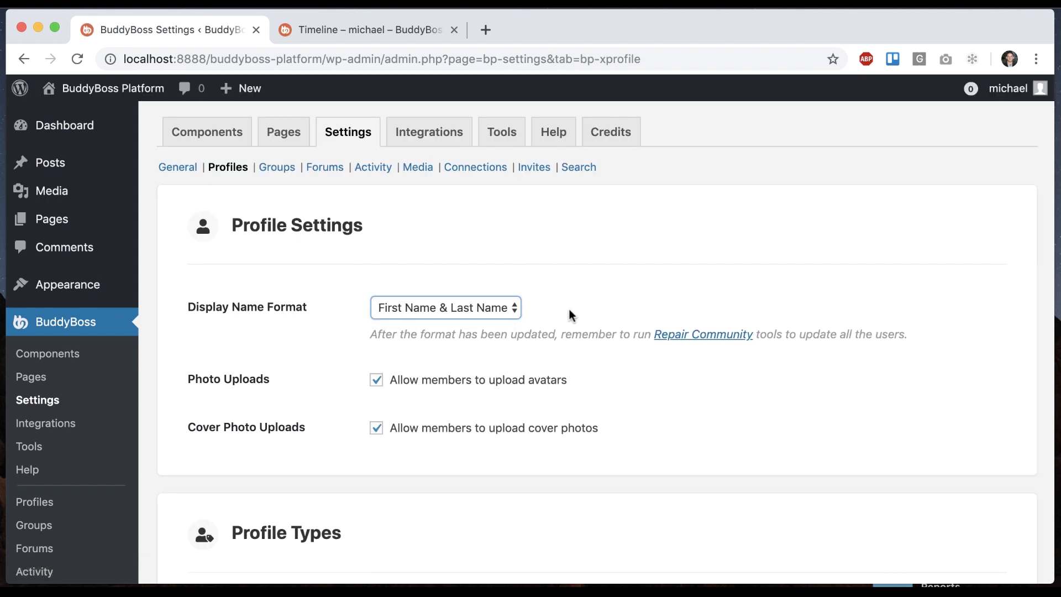
{"action": "left_click", "coordinate": [504, 307]}
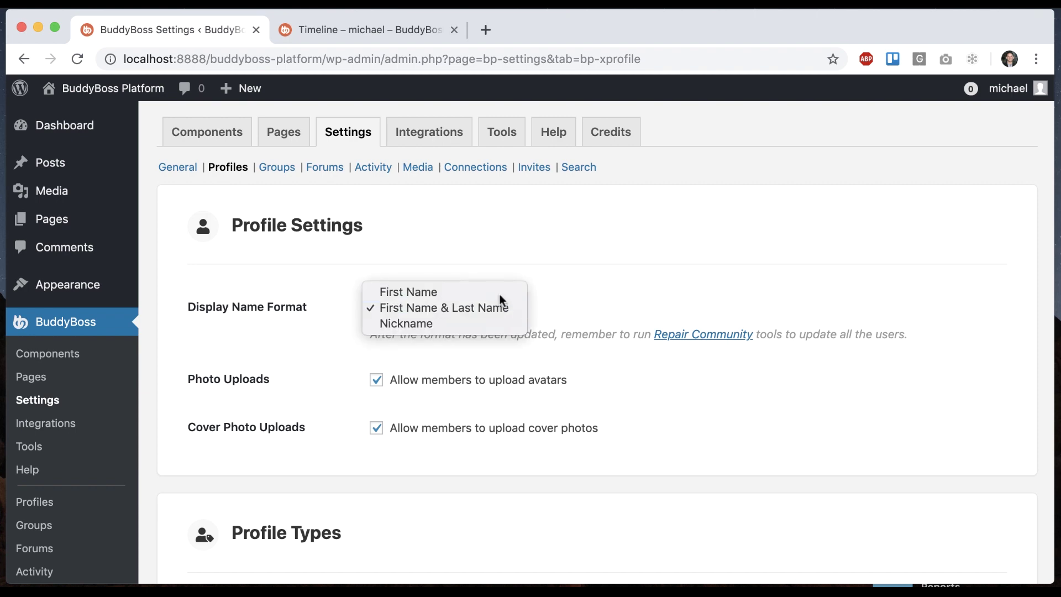
{"action": "left_click", "coordinate": [500, 294]}
{"action": "scroll", "coordinate": [578, 280], "scroll_direction": "down", "scroll_amount": 5}
{"action": "scroll", "coordinate": [578, 281], "scroll_direction": "down", "scroll_amount": 3}
{"action": "left_click", "coordinate": [197, 496]}
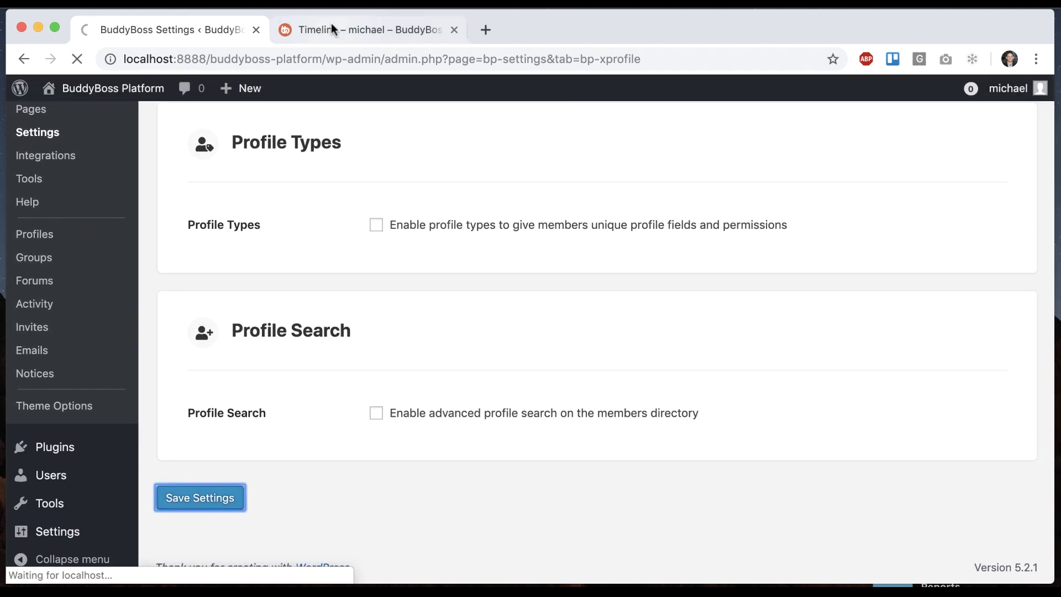
{"action": "left_click", "coordinate": [361, 32]}
{"action": "key", "text": "super+r"}
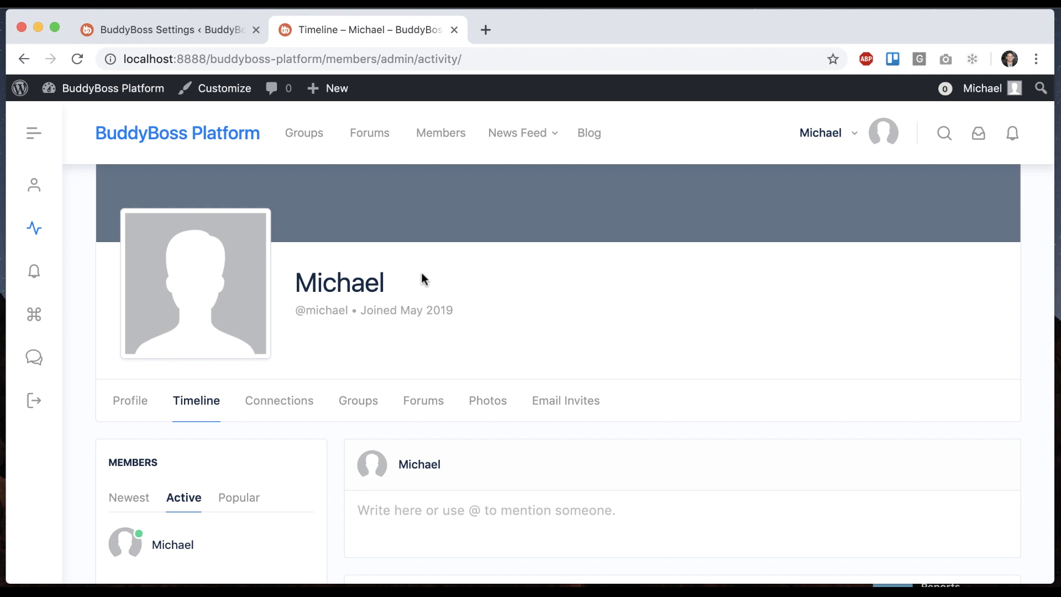
- Choose First Name in the Display Name Format dropdown and return to the member Timeline
{"action": "left_click", "coordinate": [225, 29]}
{"action": "left_click", "coordinate": [432, 309]}
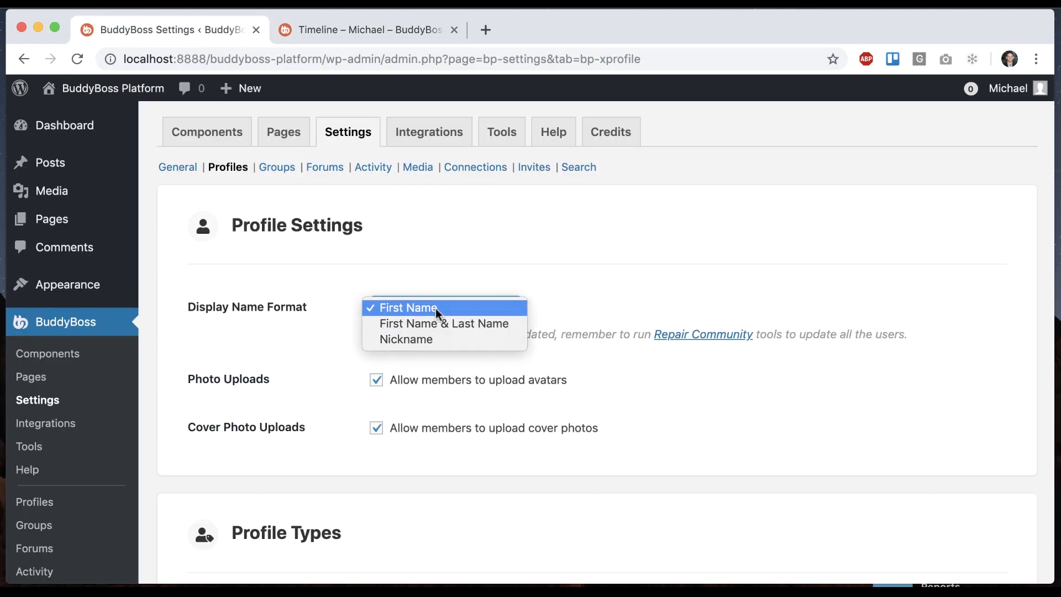
{"action": "left_click", "coordinate": [436, 308]}
{"action": "scroll", "coordinate": [586, 269], "scroll_direction": "down", "scroll_amount": 1}
{"action": "scroll", "coordinate": [585, 271], "scroll_direction": "down", "scroll_amount": 3}
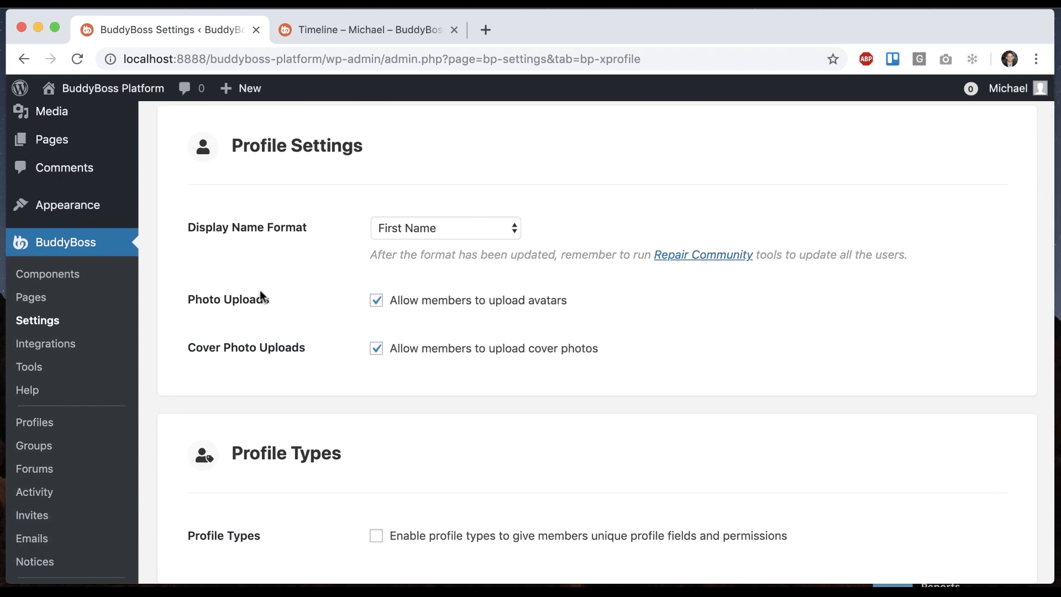
{"action": "scroll", "coordinate": [554, 183], "scroll_direction": "up", "scroll_amount": 1}
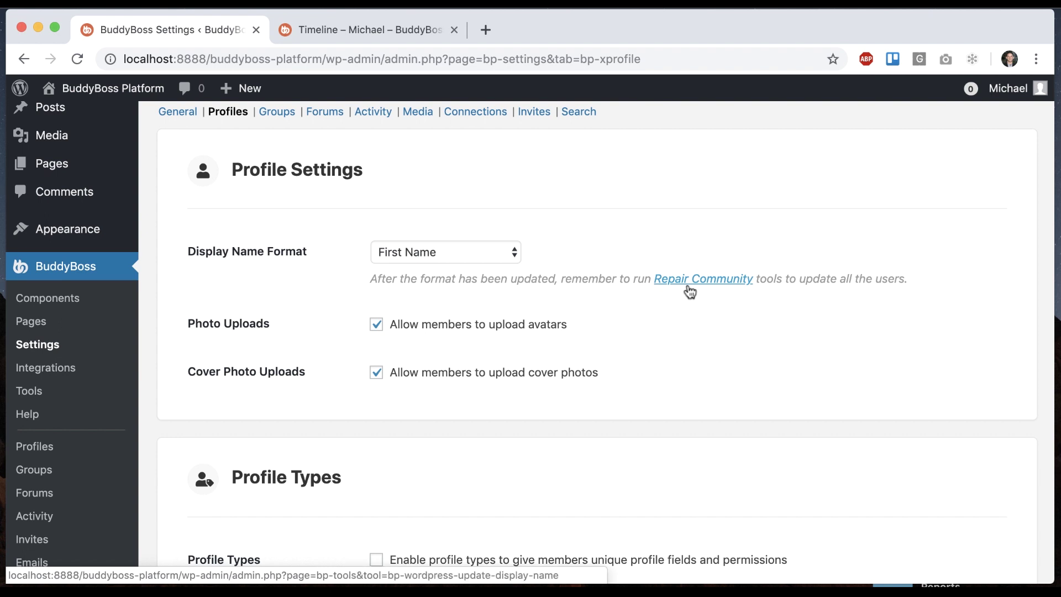
{"action": "left_click", "coordinate": [506, 252]}
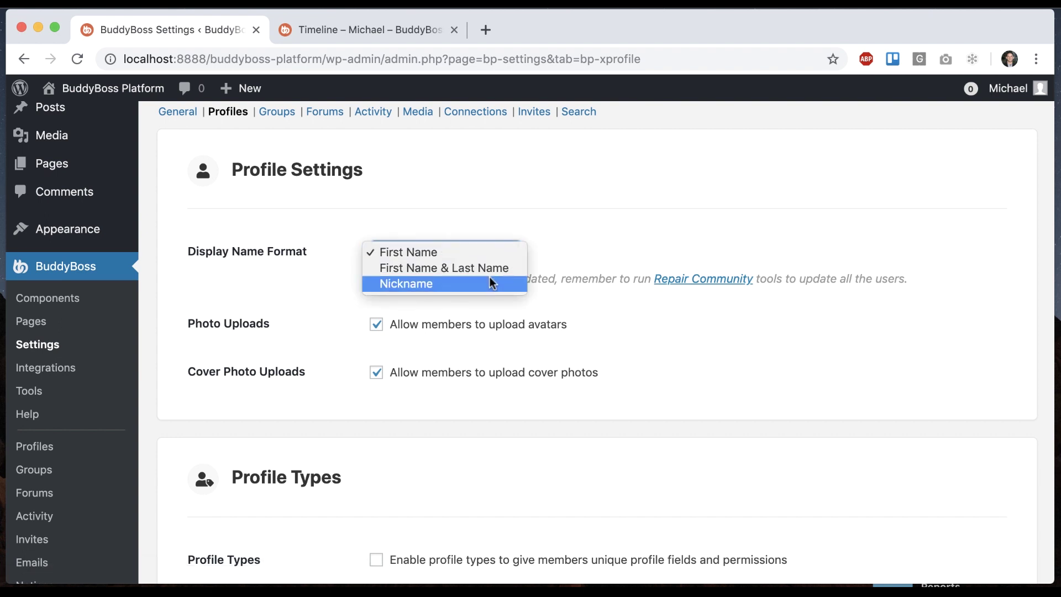
{"action": "left_click", "coordinate": [438, 247]}
{"action": "scroll", "coordinate": [480, 354], "scroll_direction": "up", "scroll_amount": 2}
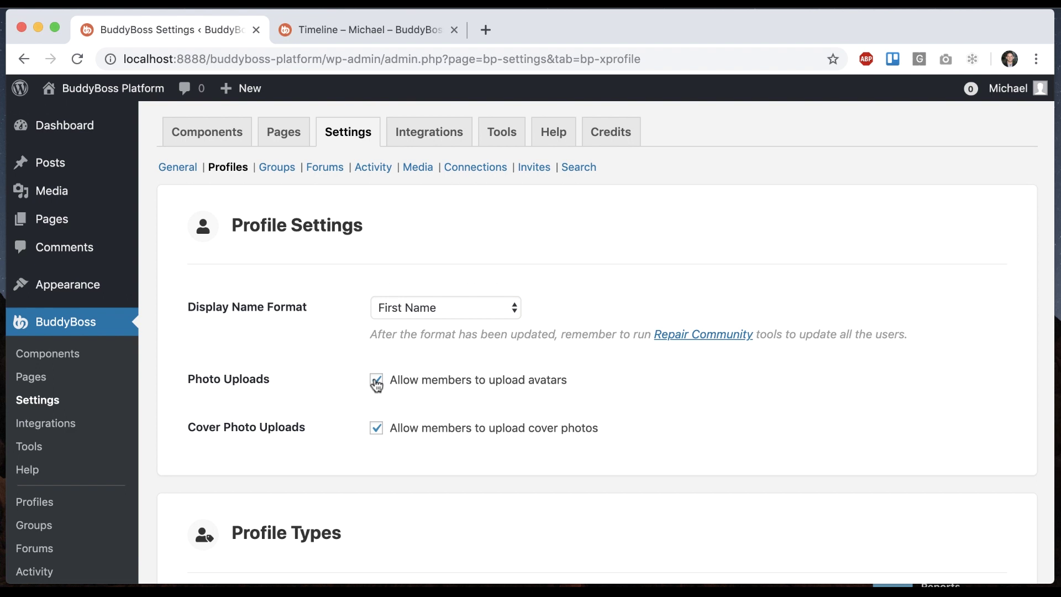
{"action": "left_click", "coordinate": [402, 25]}
- Open your own profile and upload headshot-casual.png as the new profile photo
{"action": "mouse_move", "coordinate": [858, 158]}
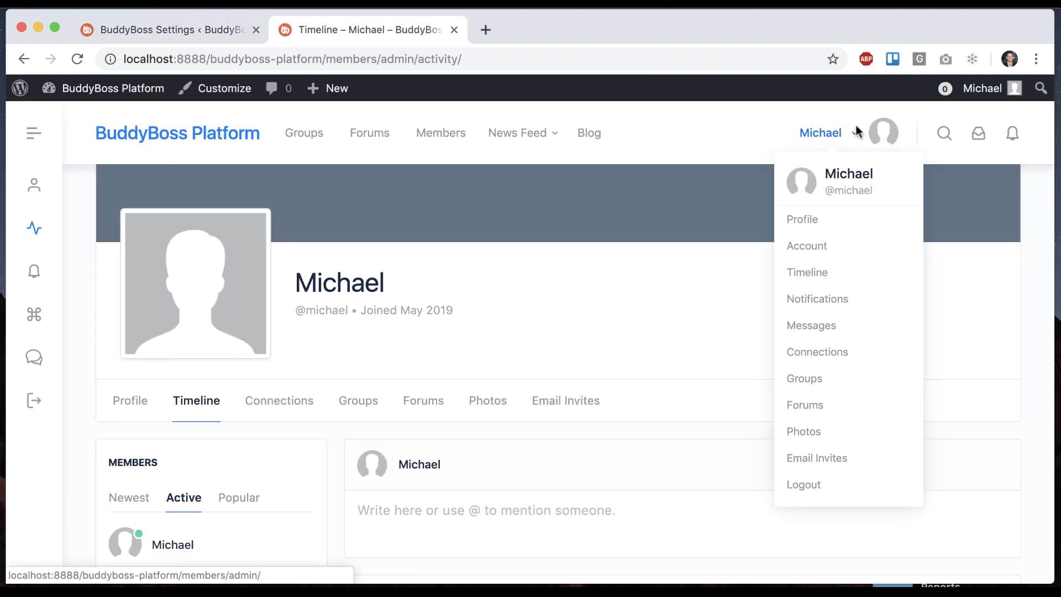
{"action": "left_click", "coordinate": [817, 227]}
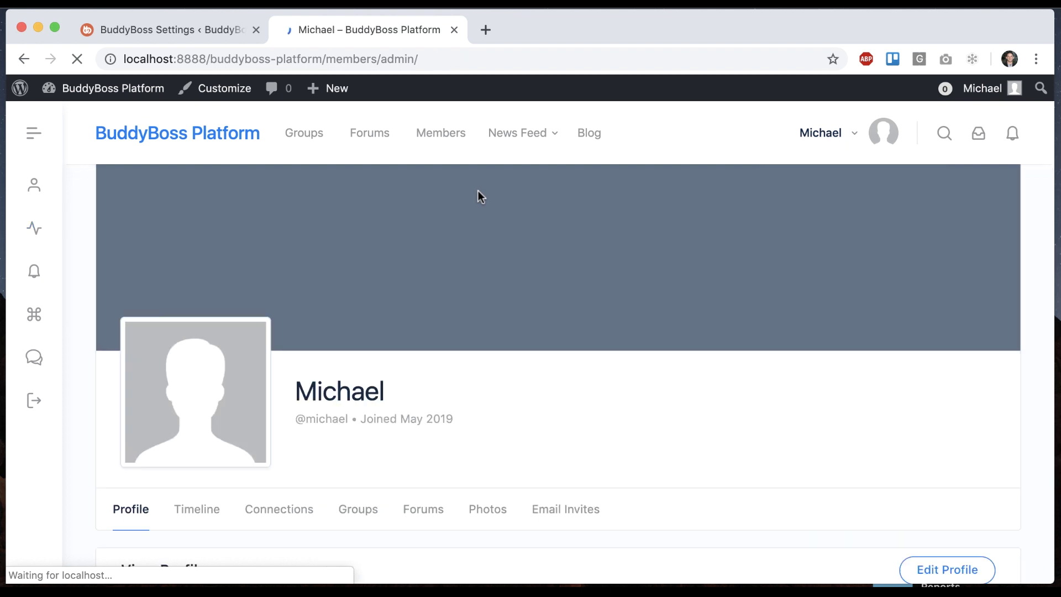
{"action": "mouse_move", "coordinate": [195, 301]}
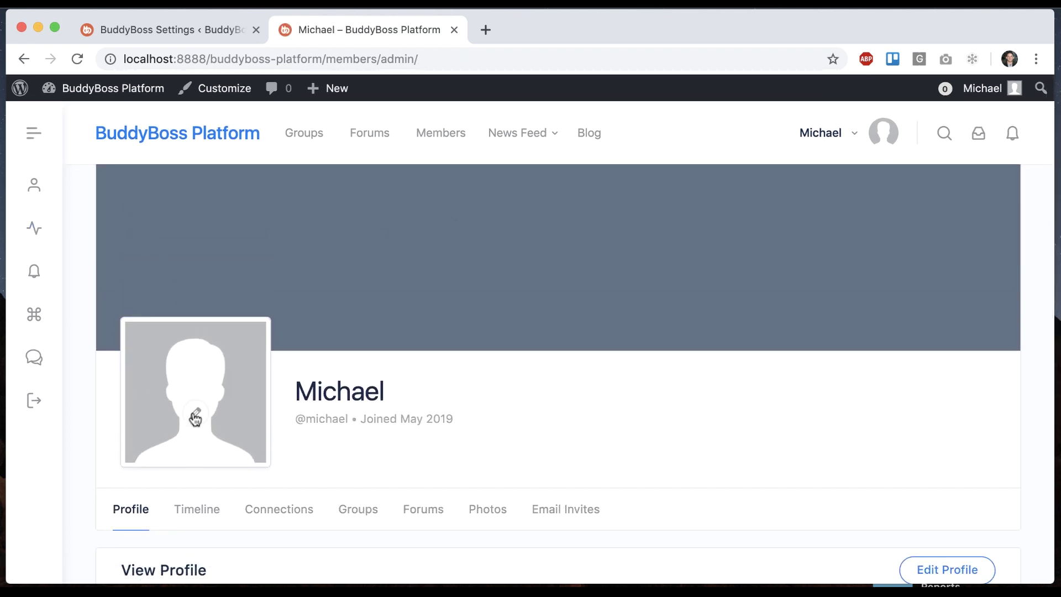
{"action": "left_click", "coordinate": [195, 418]}
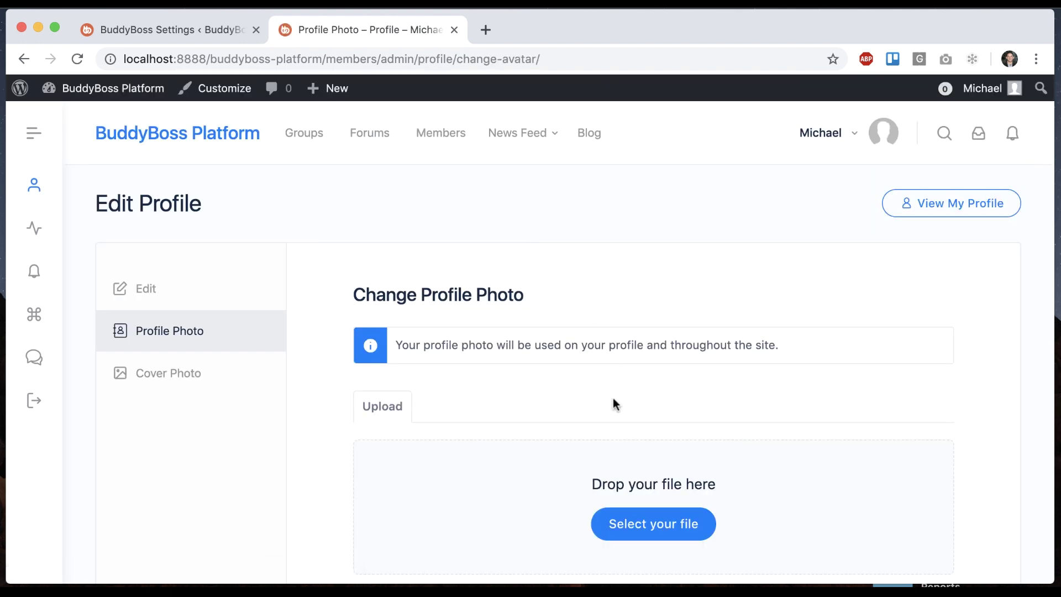
{"action": "scroll", "coordinate": [616, 404], "scroll_direction": "down", "scroll_amount": 3}
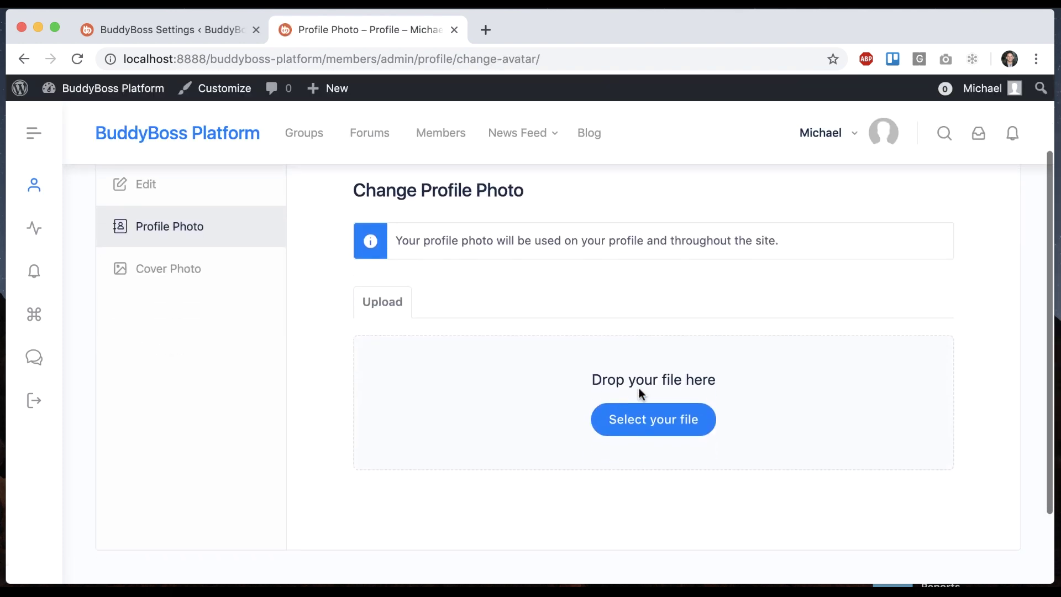
{"action": "left_click", "coordinate": [666, 425]}
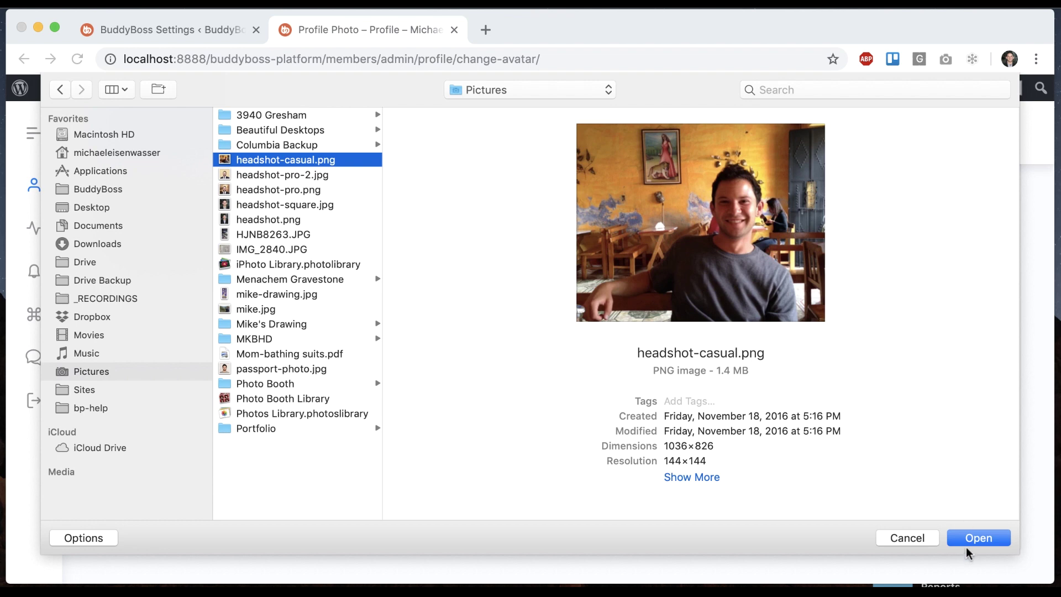
{"action": "left_click", "coordinate": [968, 540]}
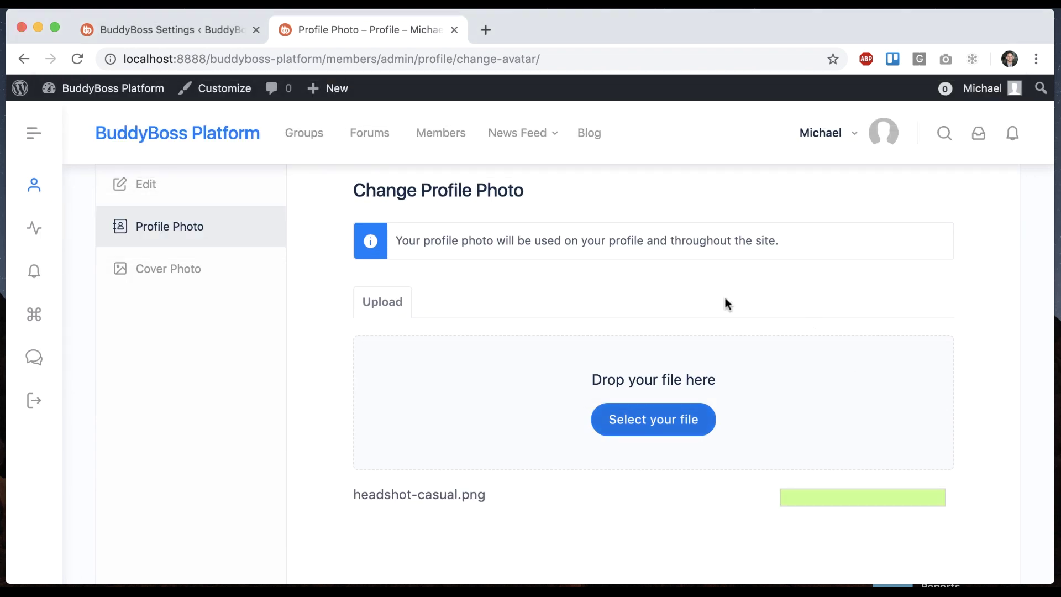
- Crop the headshot to frame the face and upper body, save it, and view the profile
{"action": "scroll", "coordinate": [724, 301], "scroll_direction": "down", "scroll_amount": 5}
{"action": "left_click_drag", "start_coordinate": [680, 325], "coordinate": [748, 263]}
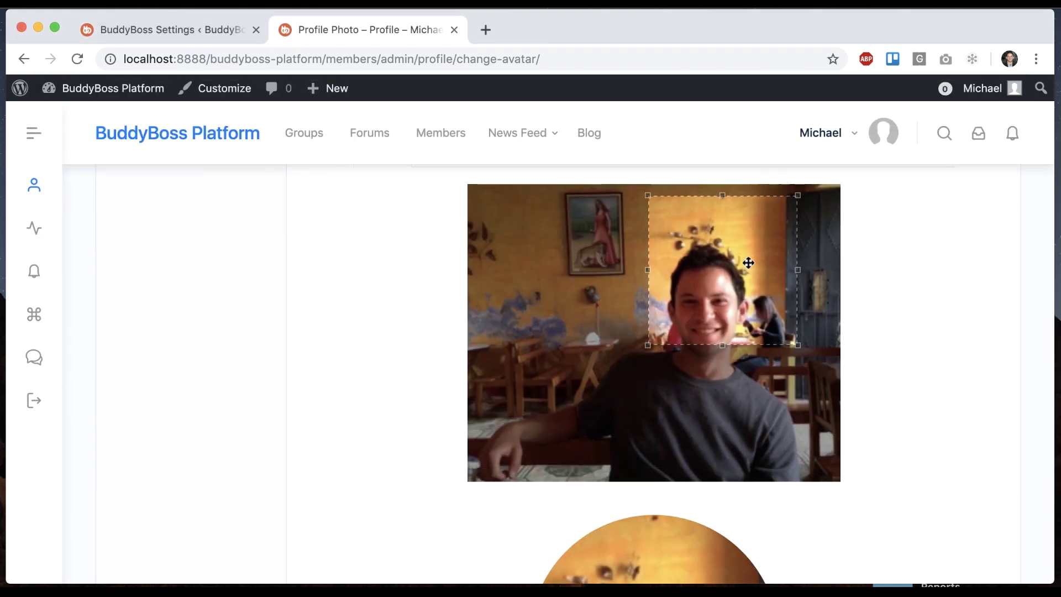
{"action": "left_click_drag", "start_coordinate": [648, 345], "coordinate": [563, 431]}
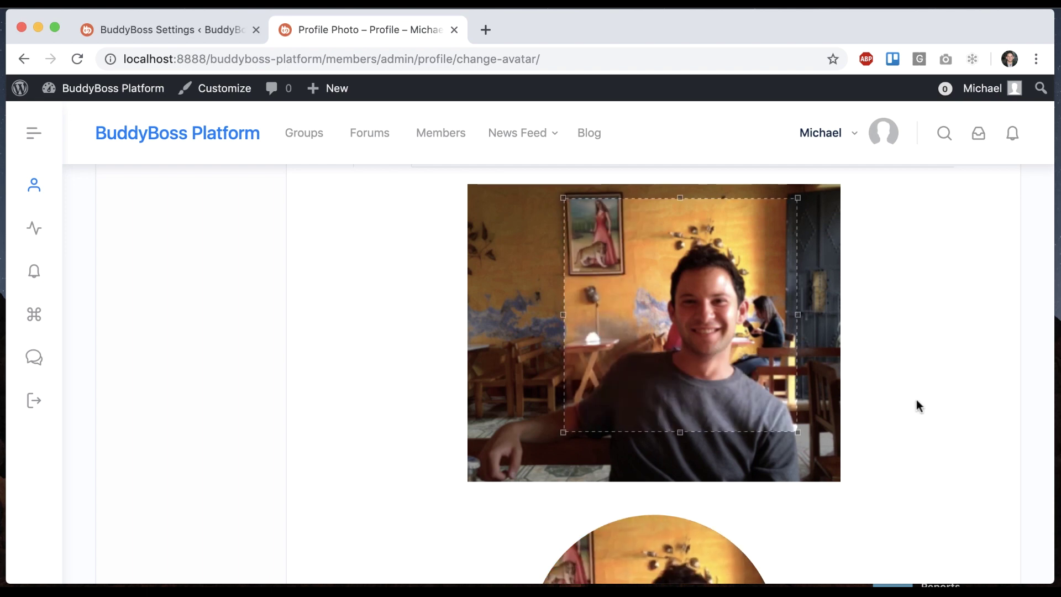
{"action": "scroll", "coordinate": [884, 420], "scroll_direction": "down", "scroll_amount": 10}
{"action": "left_click", "coordinate": [661, 467]}
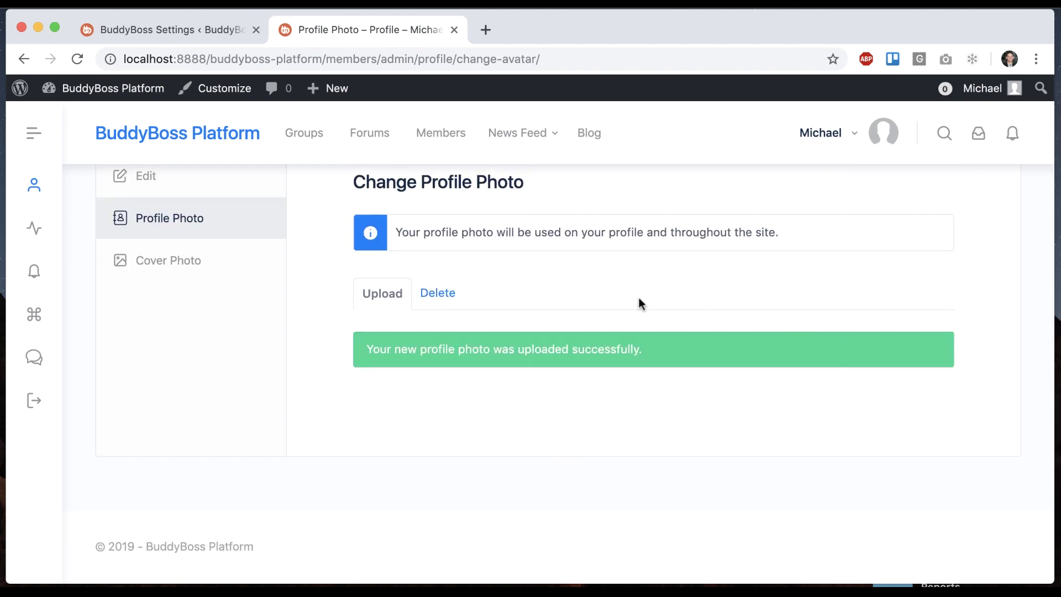
{"action": "scroll", "coordinate": [587, 303], "scroll_direction": "up", "scroll_amount": 3}
{"action": "left_click", "coordinate": [921, 203]}
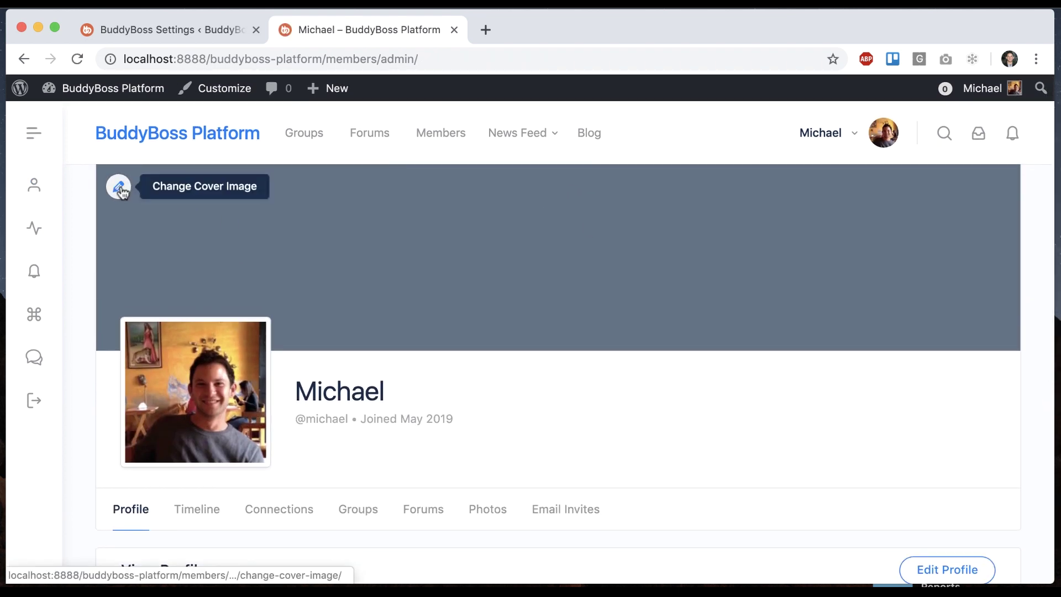
- Upload 00236_pepperlicious_1440x900.jpg as the cover image and view the profile
{"action": "left_click", "coordinate": [120, 189]}
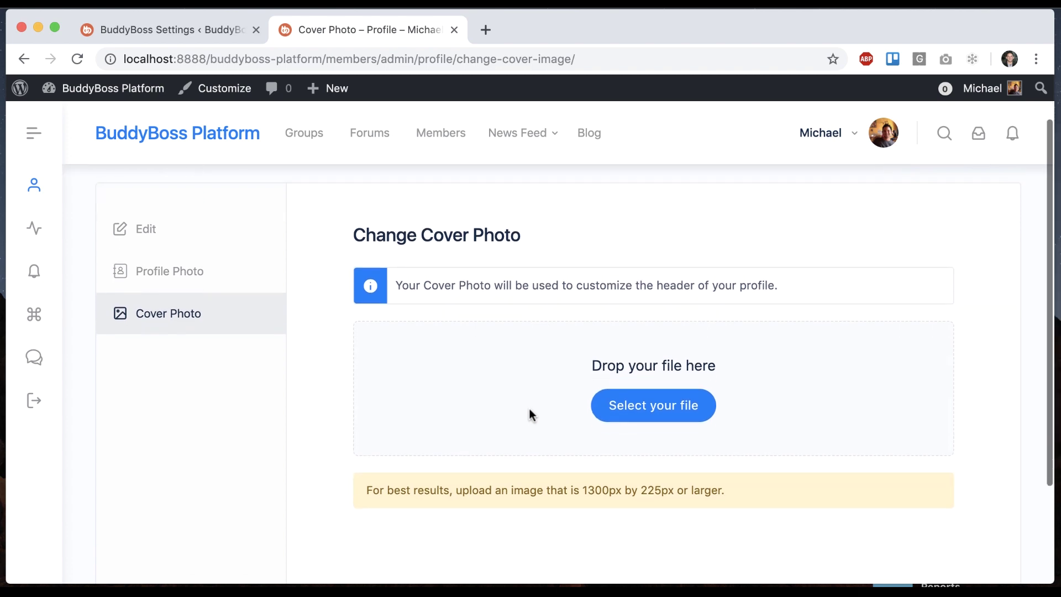
{"action": "left_click", "coordinate": [640, 409]}
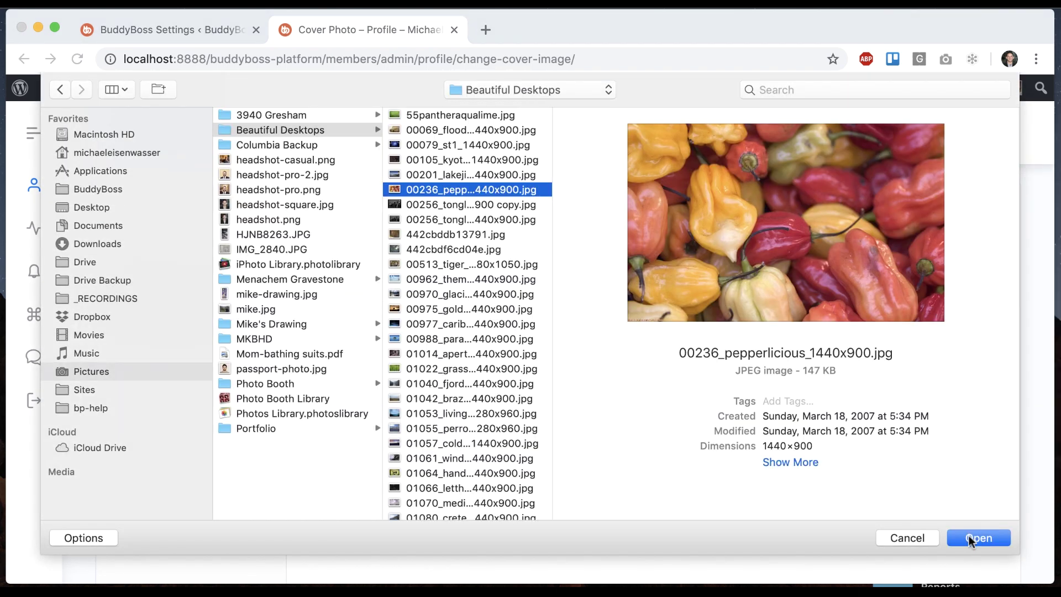
{"action": "left_click", "coordinate": [973, 537]}
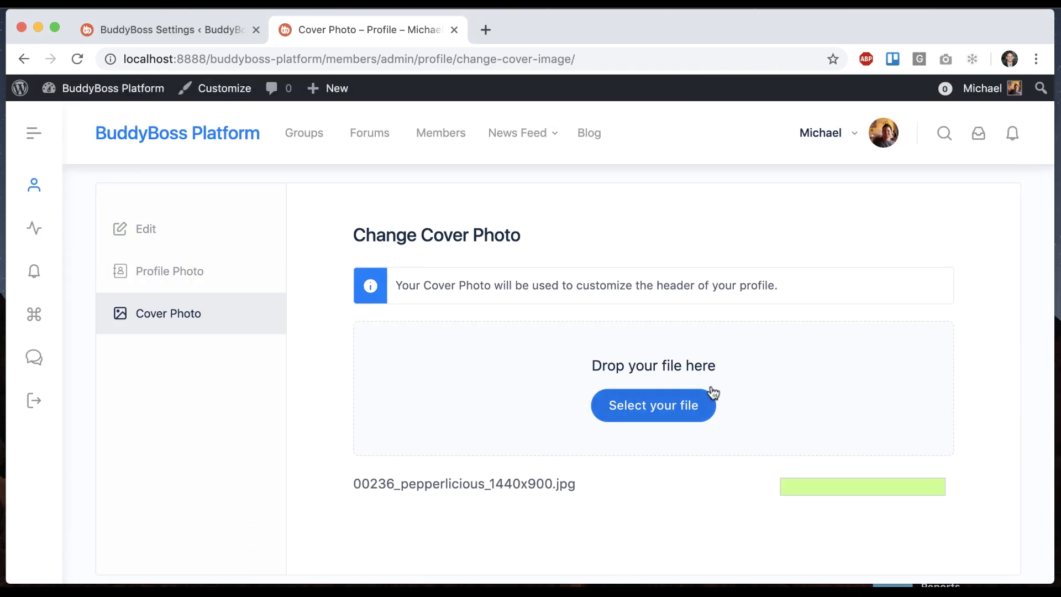
{"action": "scroll", "coordinate": [475, 372], "scroll_direction": "down", "scroll_amount": 3}
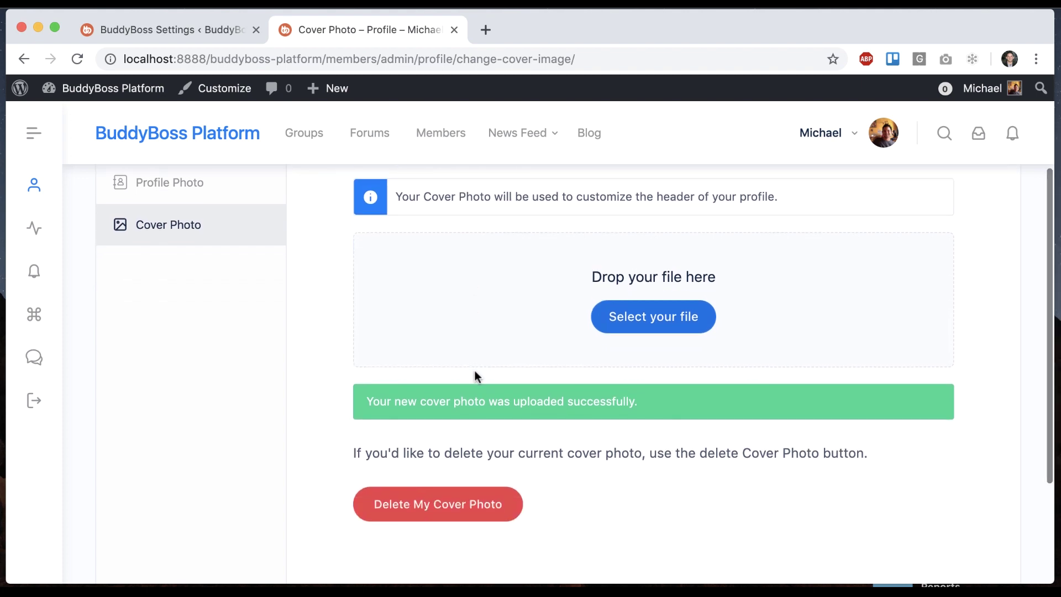
{"action": "scroll", "coordinate": [475, 370], "scroll_direction": "up", "scroll_amount": 5}
{"action": "left_click", "coordinate": [926, 206]}
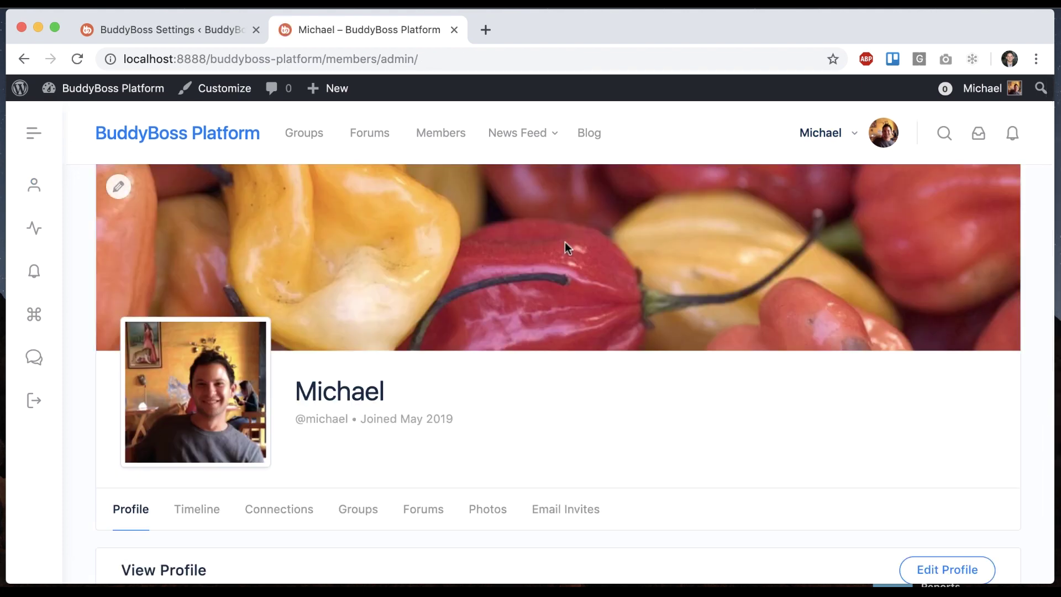
{"action": "left_click", "coordinate": [174, 32]}
- Uncheck member cover photo uploads and save the Profile Settings
{"action": "scroll", "coordinate": [357, 362], "scroll_direction": "down", "scroll_amount": 2}
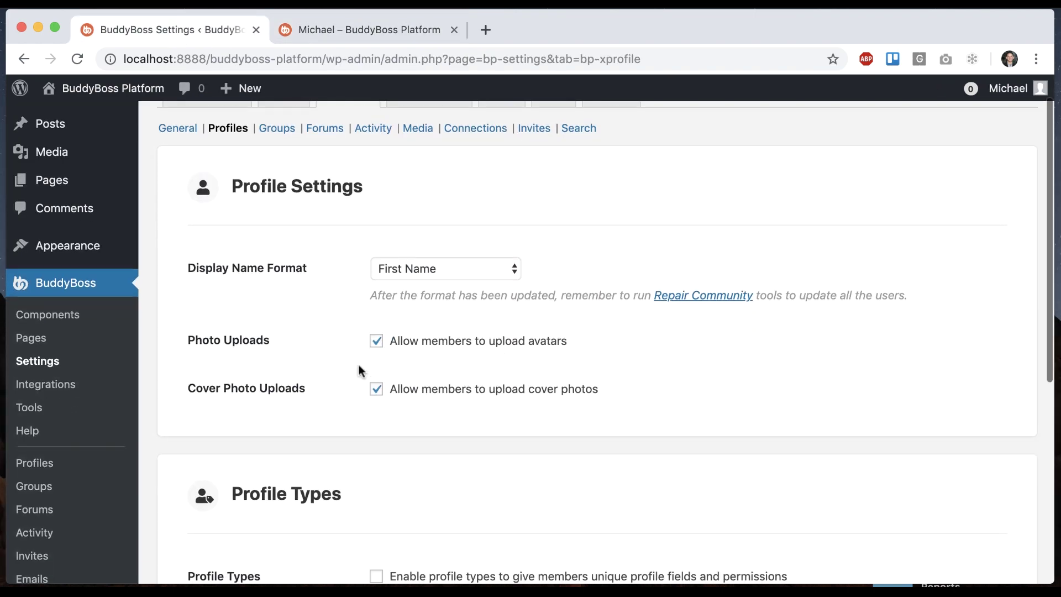
{"action": "left_click", "coordinate": [428, 393]}
{"action": "scroll", "coordinate": [428, 393], "scroll_direction": "down", "scroll_amount": 6}
{"action": "left_click", "coordinate": [216, 496]}
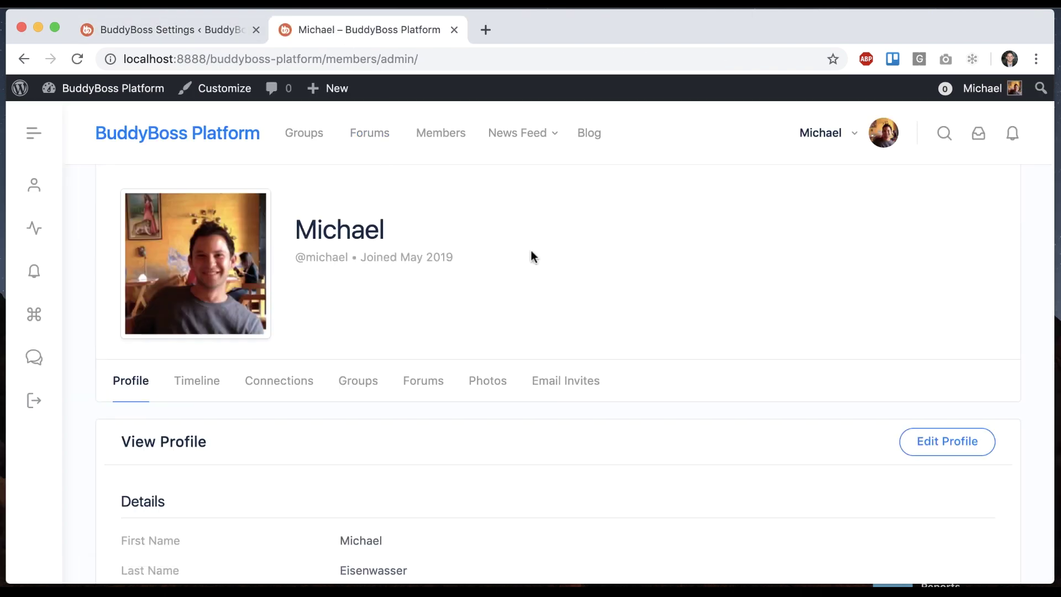
- Uncheck member avatar uploads, save, and check the member profile without its cover
{"action": "left_click", "coordinate": [231, 33]}
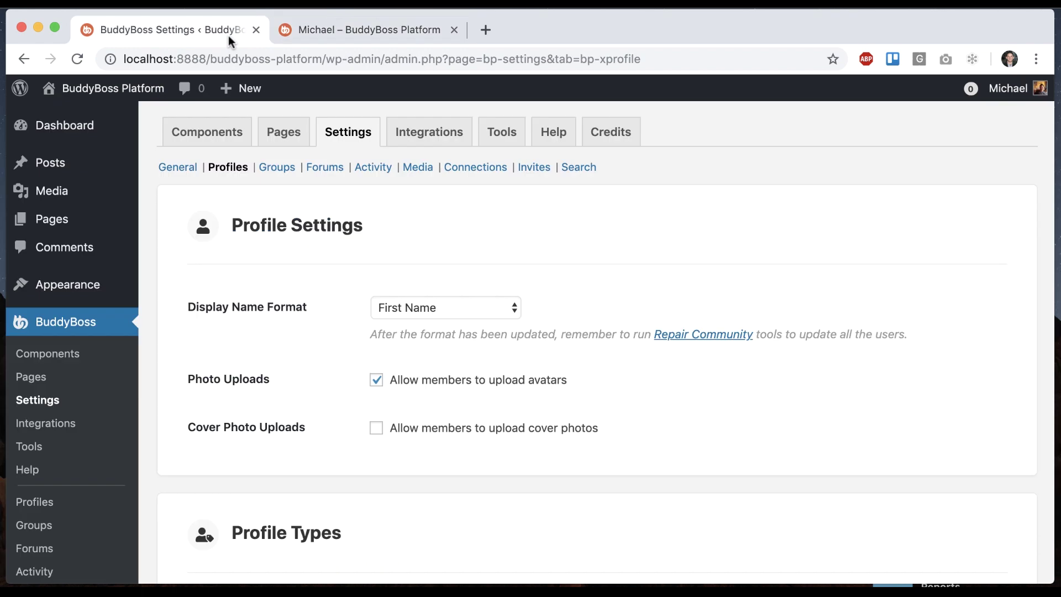
{"action": "left_click", "coordinate": [429, 383]}
{"action": "scroll", "coordinate": [428, 383], "scroll_direction": "down", "scroll_amount": 10}
{"action": "left_click", "coordinate": [213, 500]}
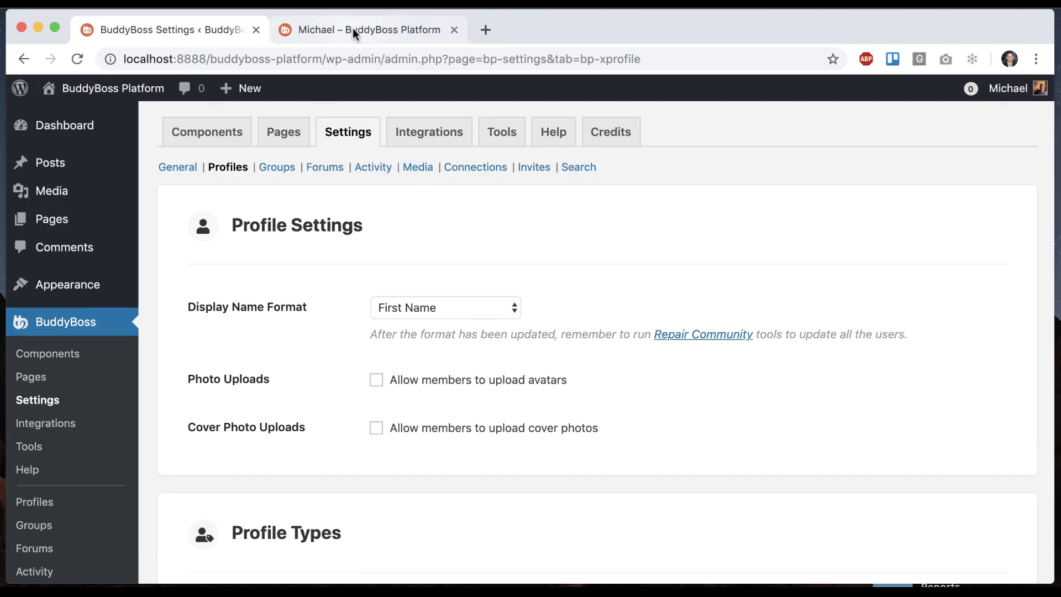
{"action": "left_click", "coordinate": [352, 30]}
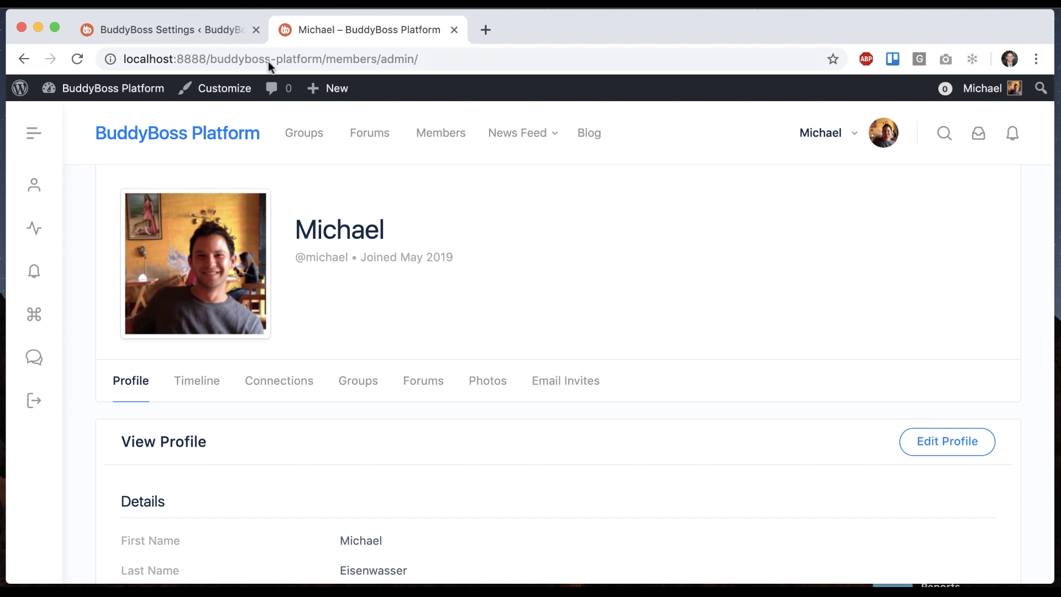
{"action": "left_click", "coordinate": [196, 29]}
{"action": "scroll", "coordinate": [193, 259], "scroll_direction": "down", "scroll_amount": 3}
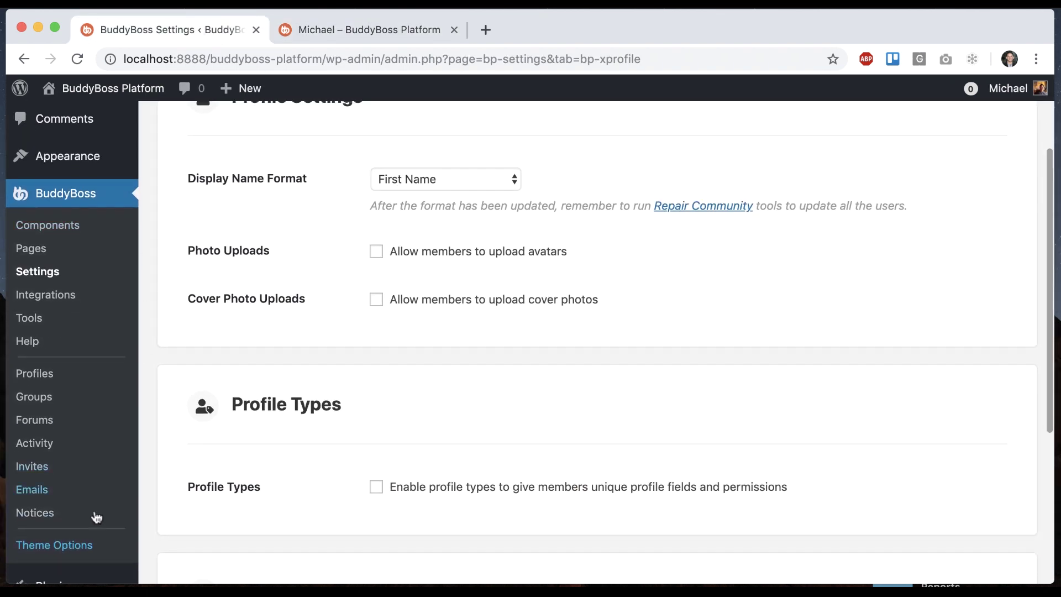
- Open the BuddyBoss Theme Options in a new tab and look through them
{"action": "left_click", "coordinate": [54, 548], "text": "super"}
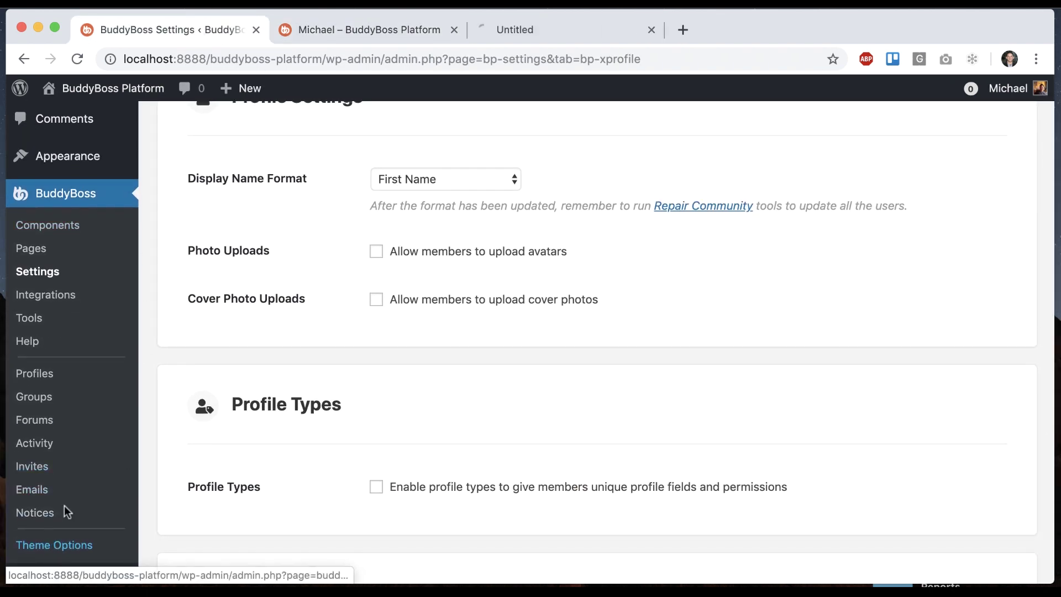
{"action": "left_click", "coordinate": [523, 33]}
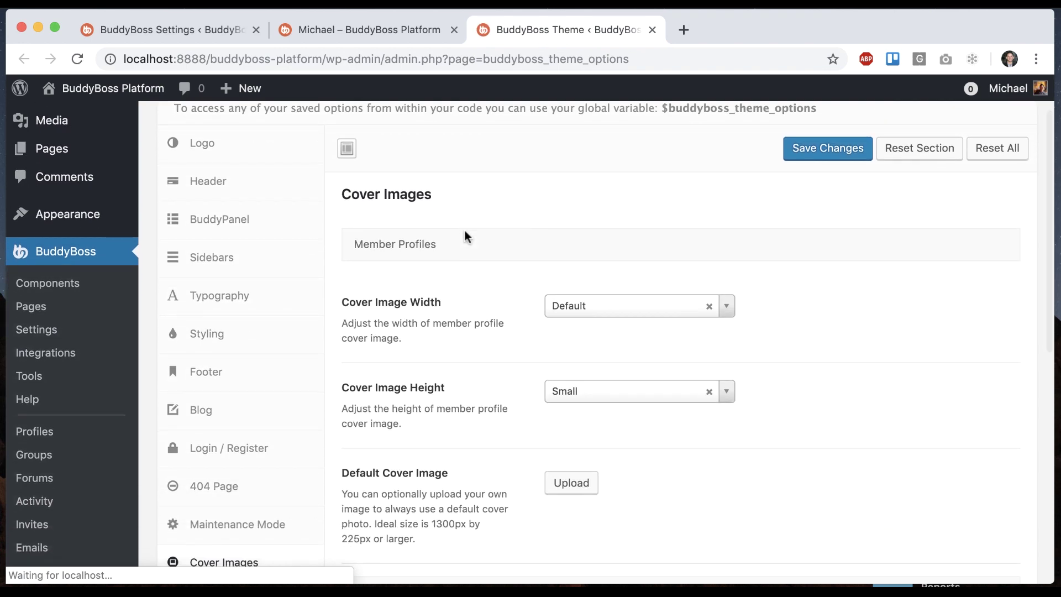
{"action": "scroll", "coordinate": [296, 407], "scroll_direction": "down", "scroll_amount": 3}
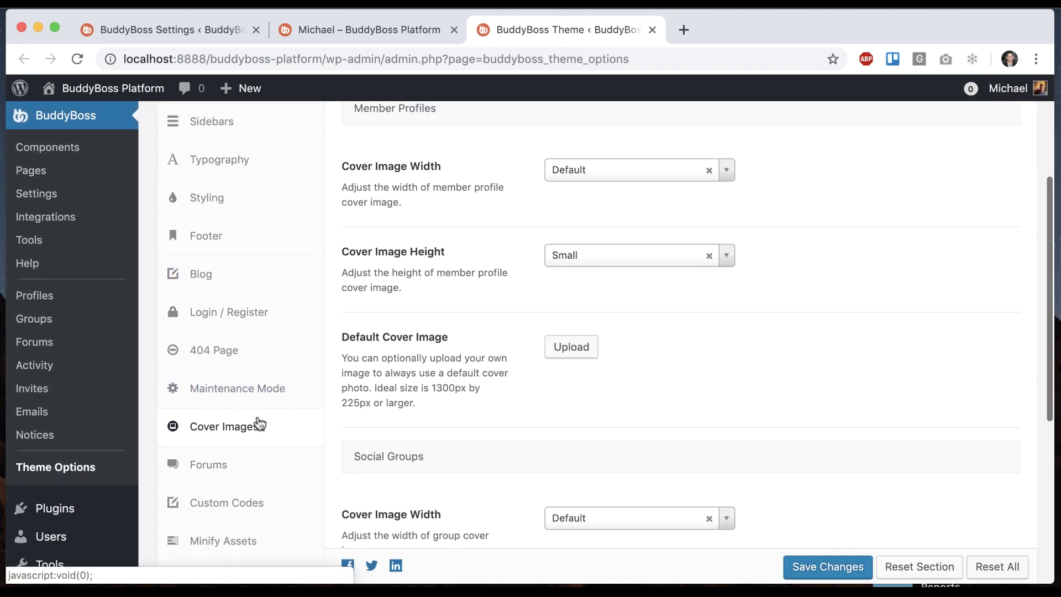
{"action": "scroll", "coordinate": [483, 334], "scroll_direction": "down", "scroll_amount": 1}
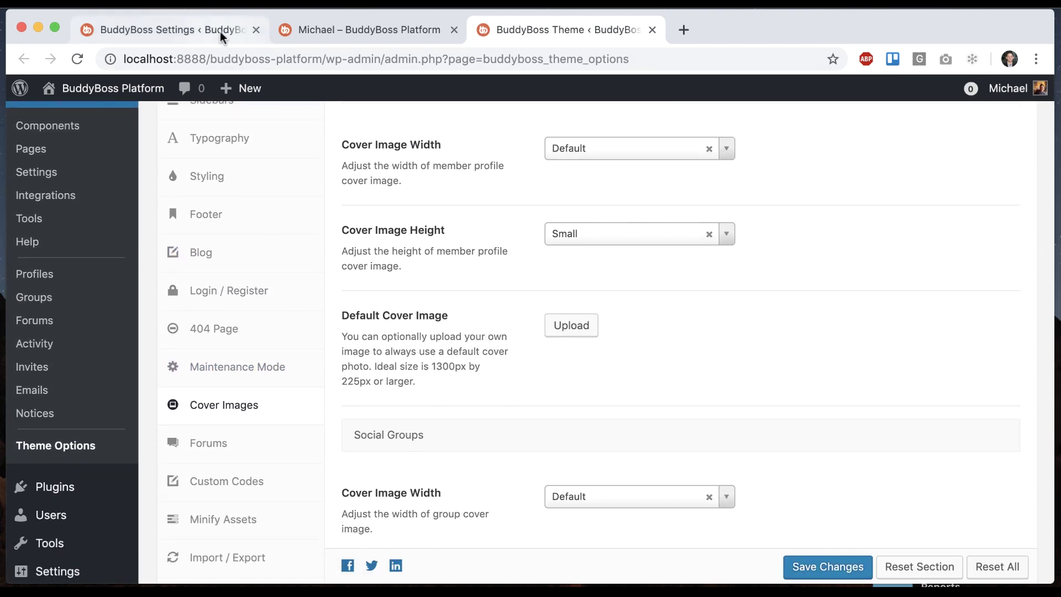
- Re-enable avatar and cover photo uploads, save, and reload the profile showing the pepper cover
{"action": "left_click", "coordinate": [219, 31]}
{"action": "left_click", "coordinate": [422, 256]}
{"action": "left_click", "coordinate": [409, 303]}
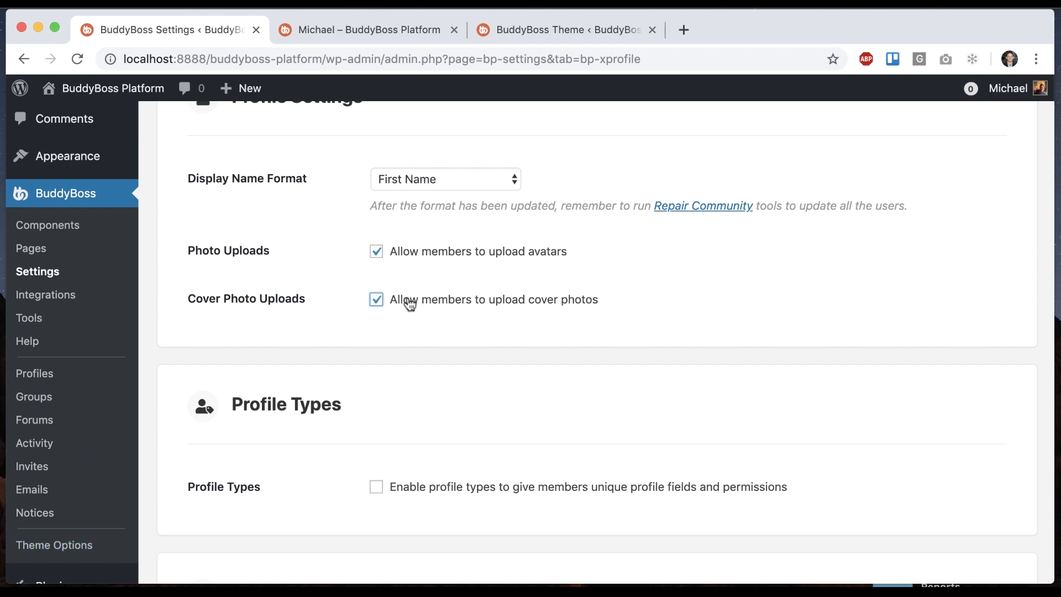
{"action": "scroll", "coordinate": [289, 449], "scroll_direction": "down", "scroll_amount": 5}
{"action": "left_click", "coordinate": [220, 499]}
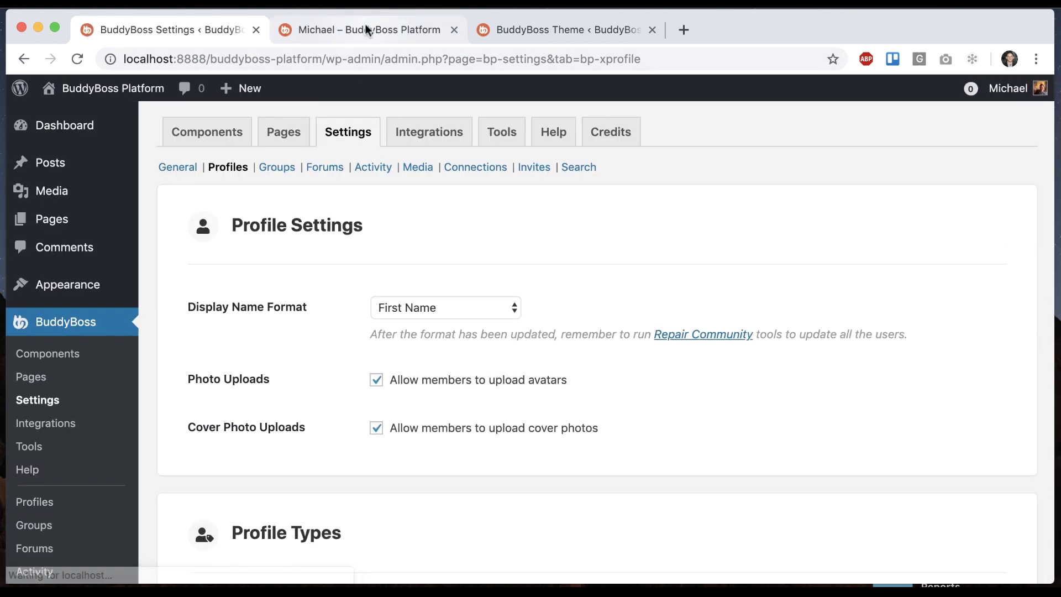
{"action": "left_click", "coordinate": [365, 24]}
{"action": "key", "text": "super+r"}
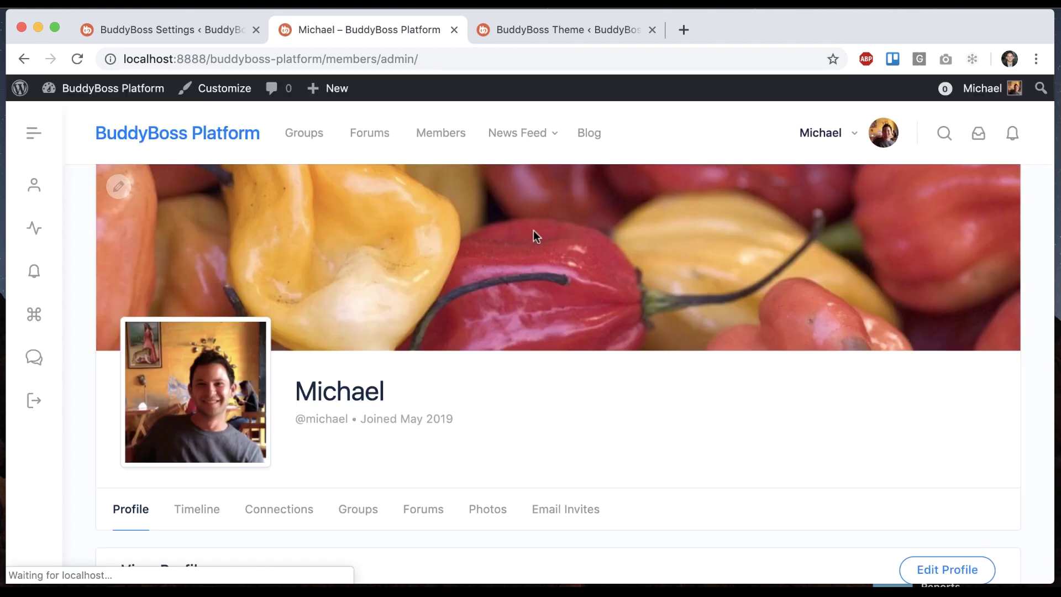
- Set the profile cover image width to Full Width and height to Large, then save the theme options
{"action": "left_click", "coordinate": [570, 27]}
{"action": "scroll", "coordinate": [565, 243], "scroll_direction": "up", "scroll_amount": 1}
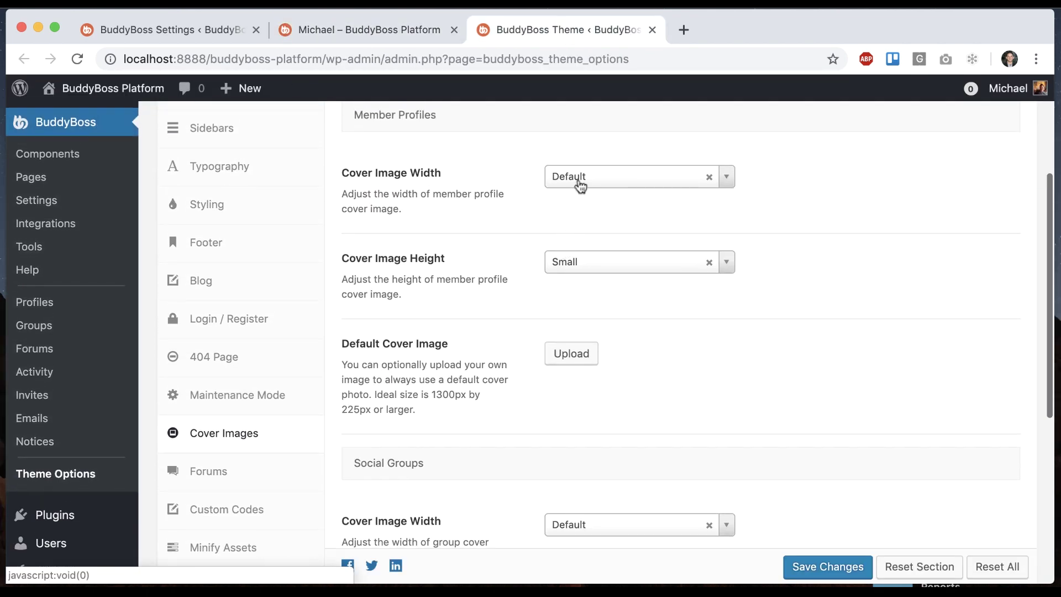
{"action": "left_click", "coordinate": [579, 181]}
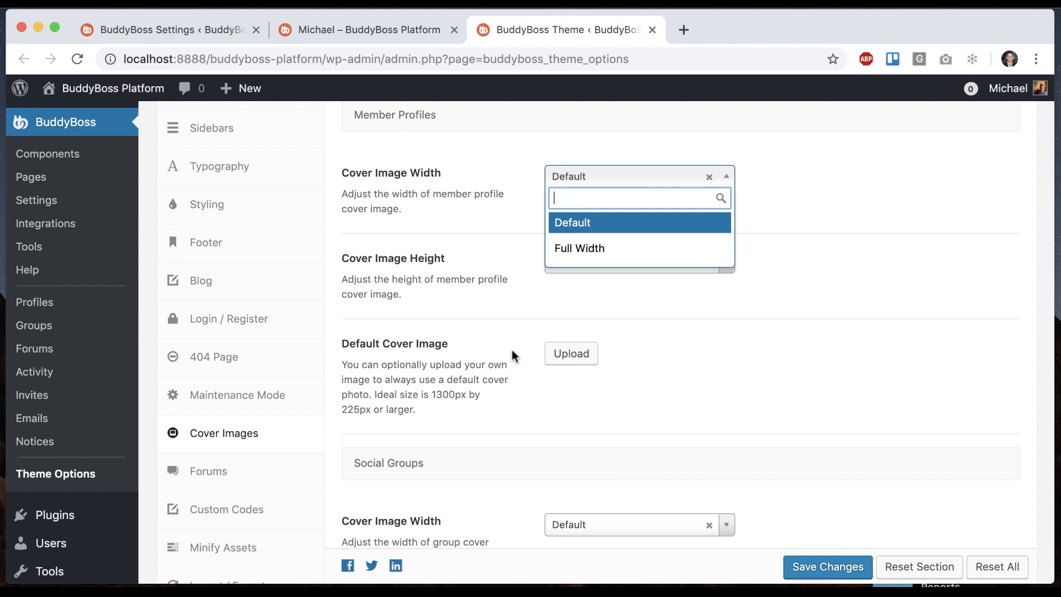
{"action": "left_click", "coordinate": [583, 248]}
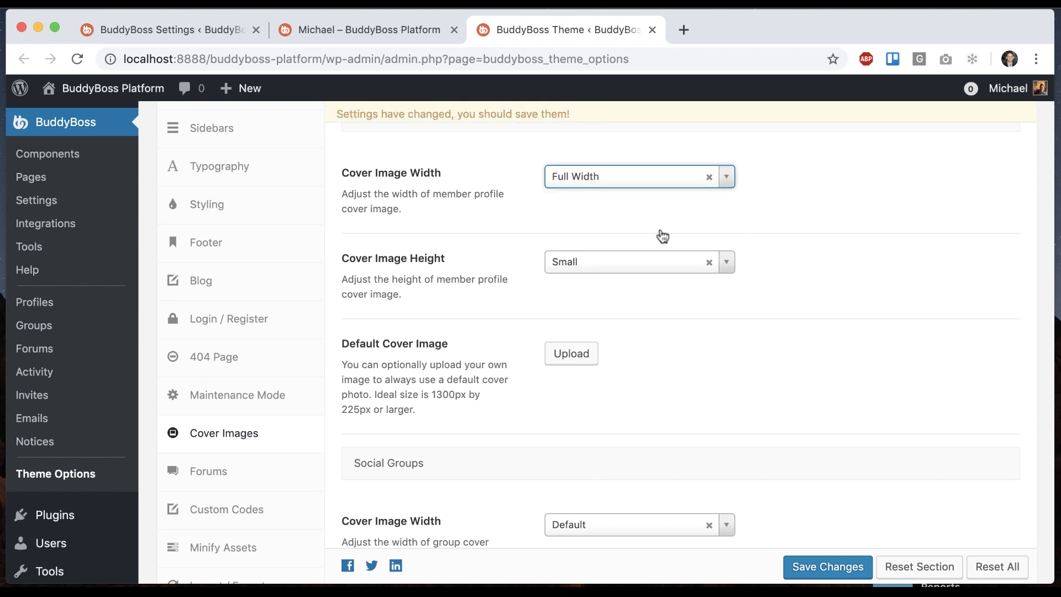
{"action": "left_click", "coordinate": [625, 274]}
{"action": "left_click", "coordinate": [603, 332]}
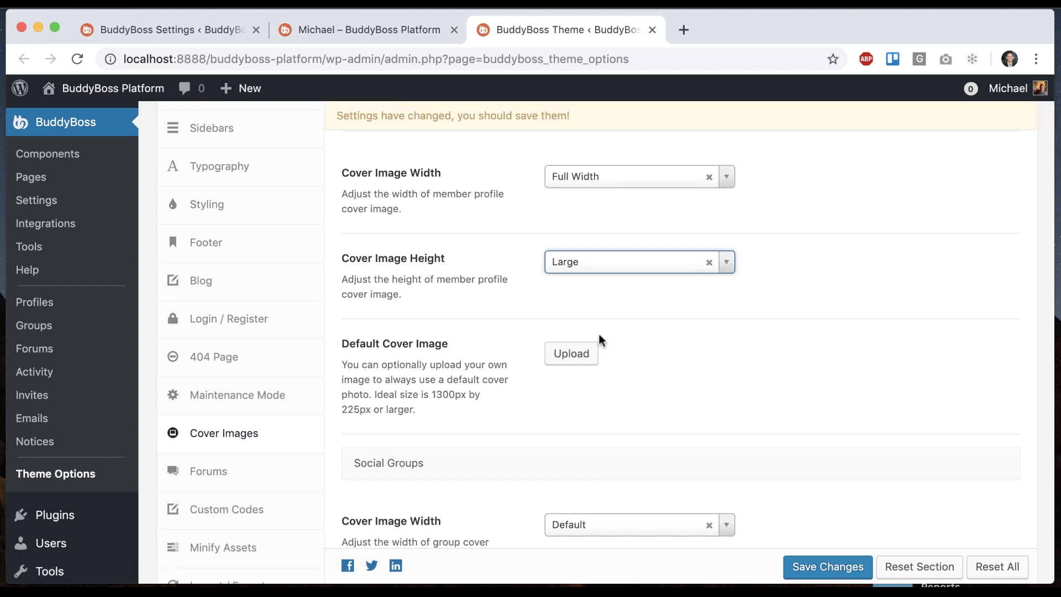
{"action": "left_click", "coordinate": [805, 558]}
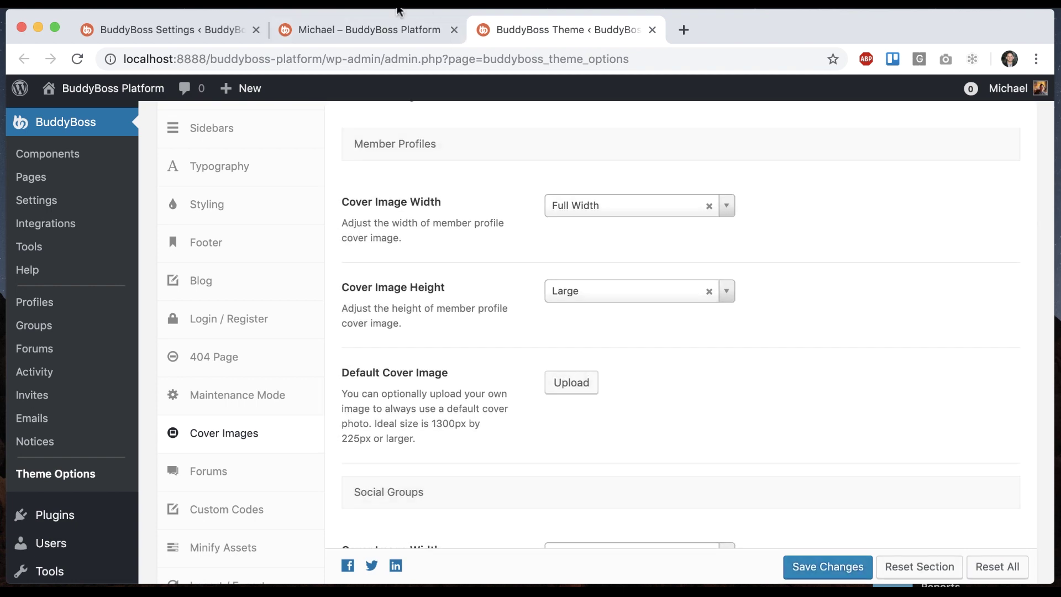
- Reload the member profile to check the larger, full-width pepper cover
{"action": "left_click", "coordinate": [389, 31]}
{"action": "key", "text": "super+r"}
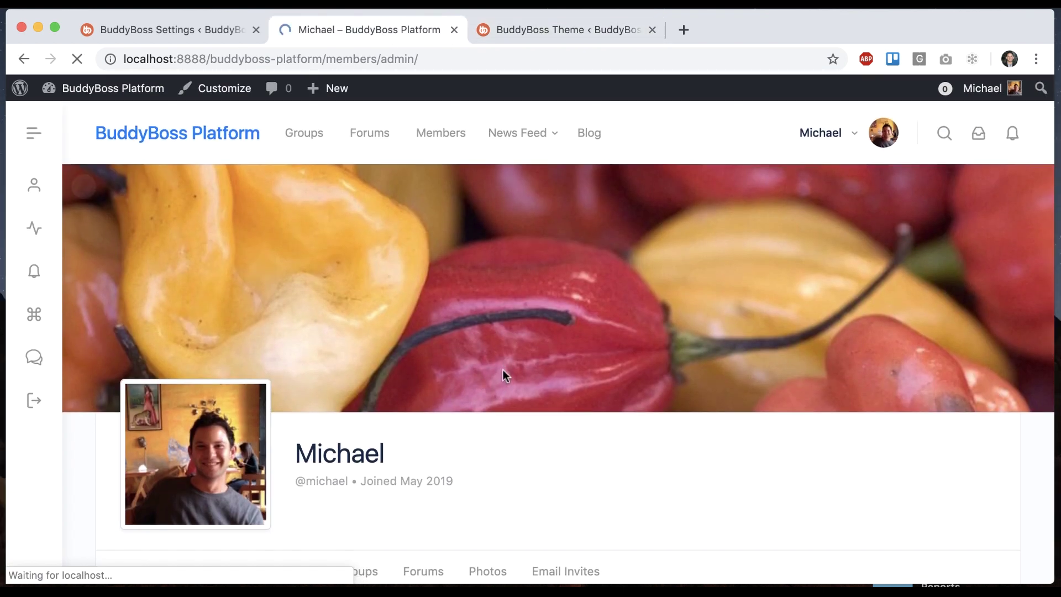
{"action": "left_click", "coordinate": [560, 19]}
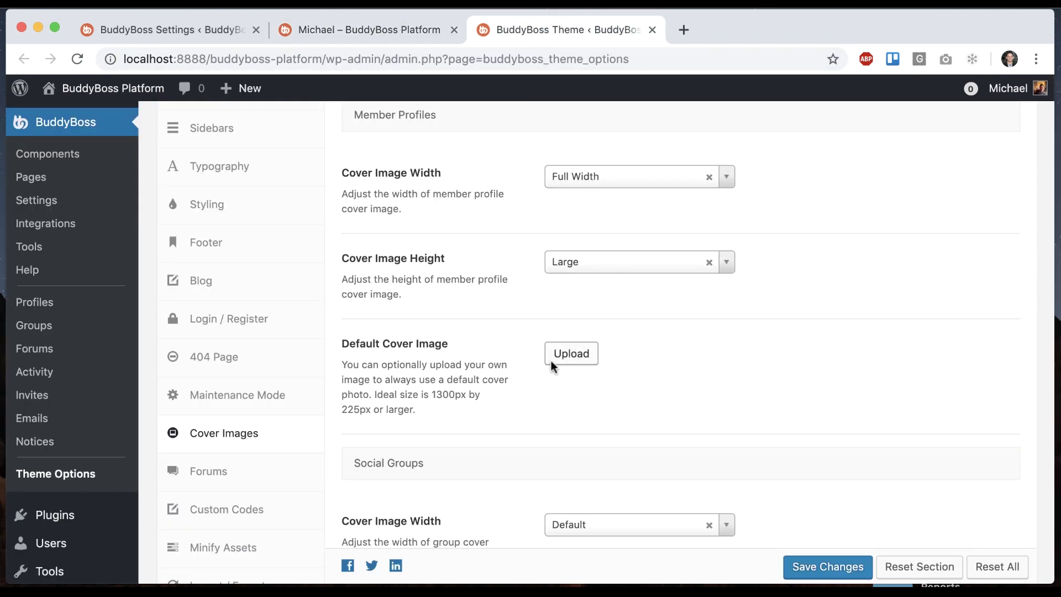
{"action": "left_click", "coordinate": [385, 34]}
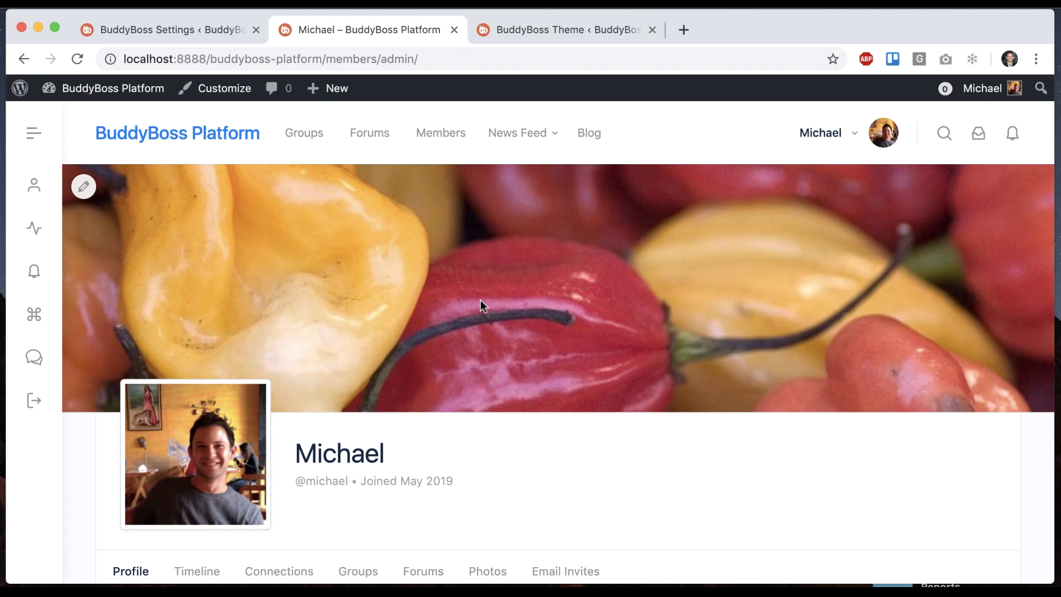